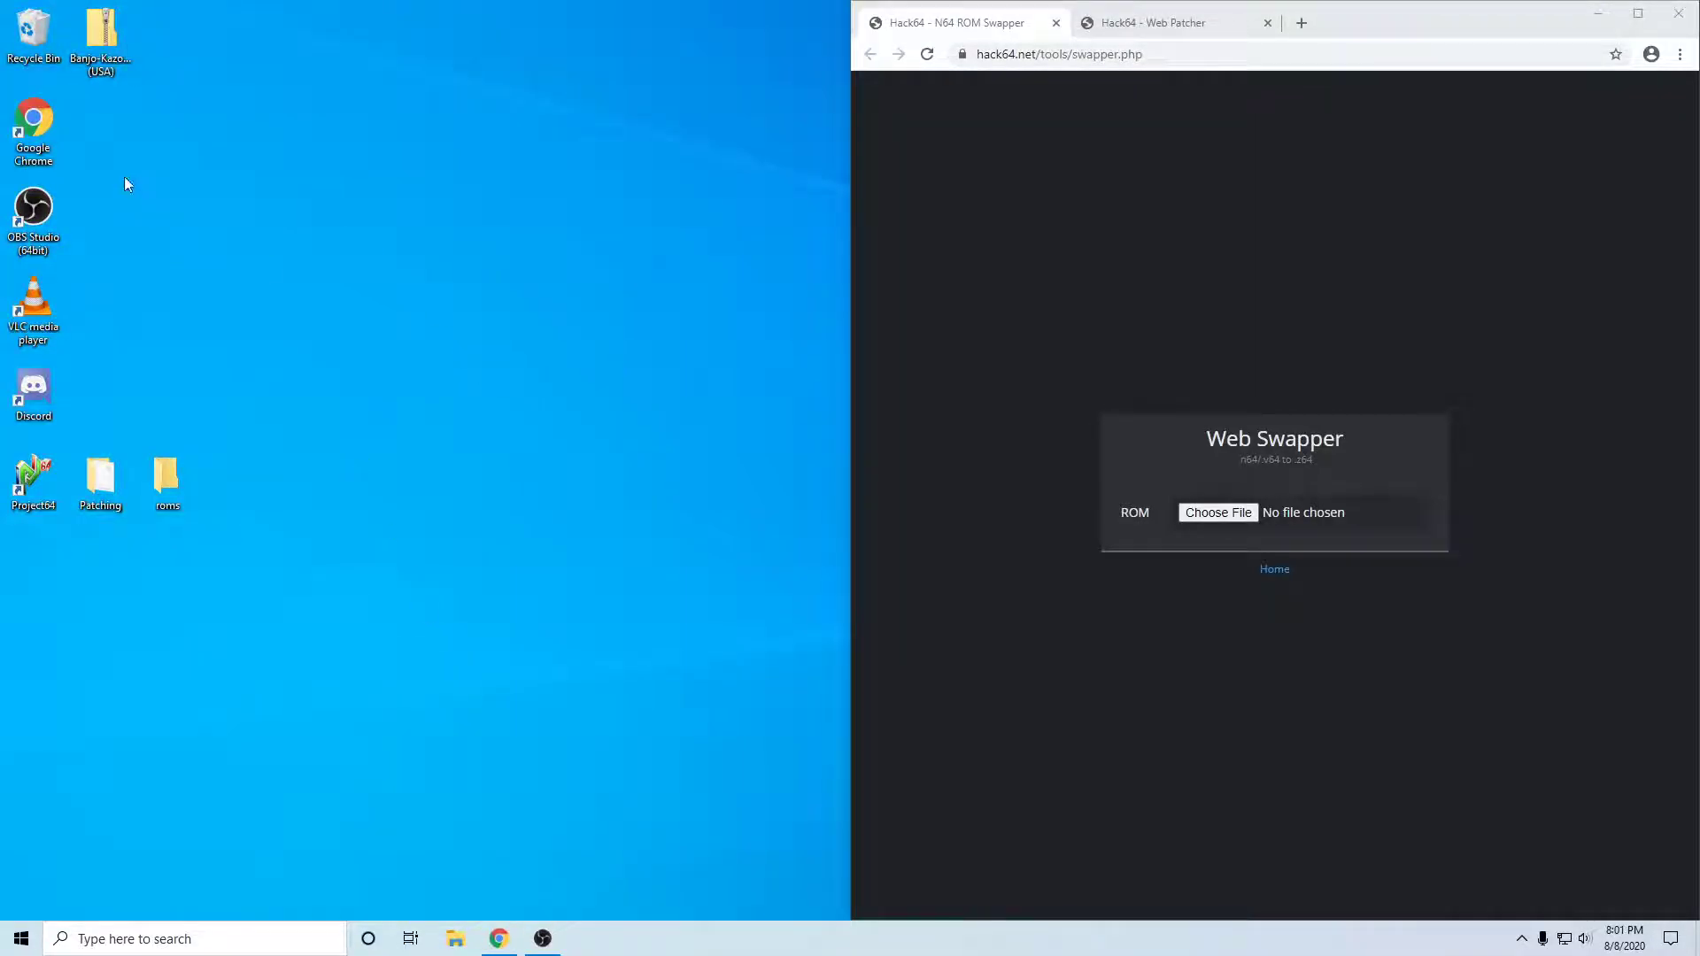
Select the Banjo-Kazooie (USA) zip and the Patching folder on the desktop, checking the browser briefly.
click(100, 62)
click(99, 487)
click(1241, 458)
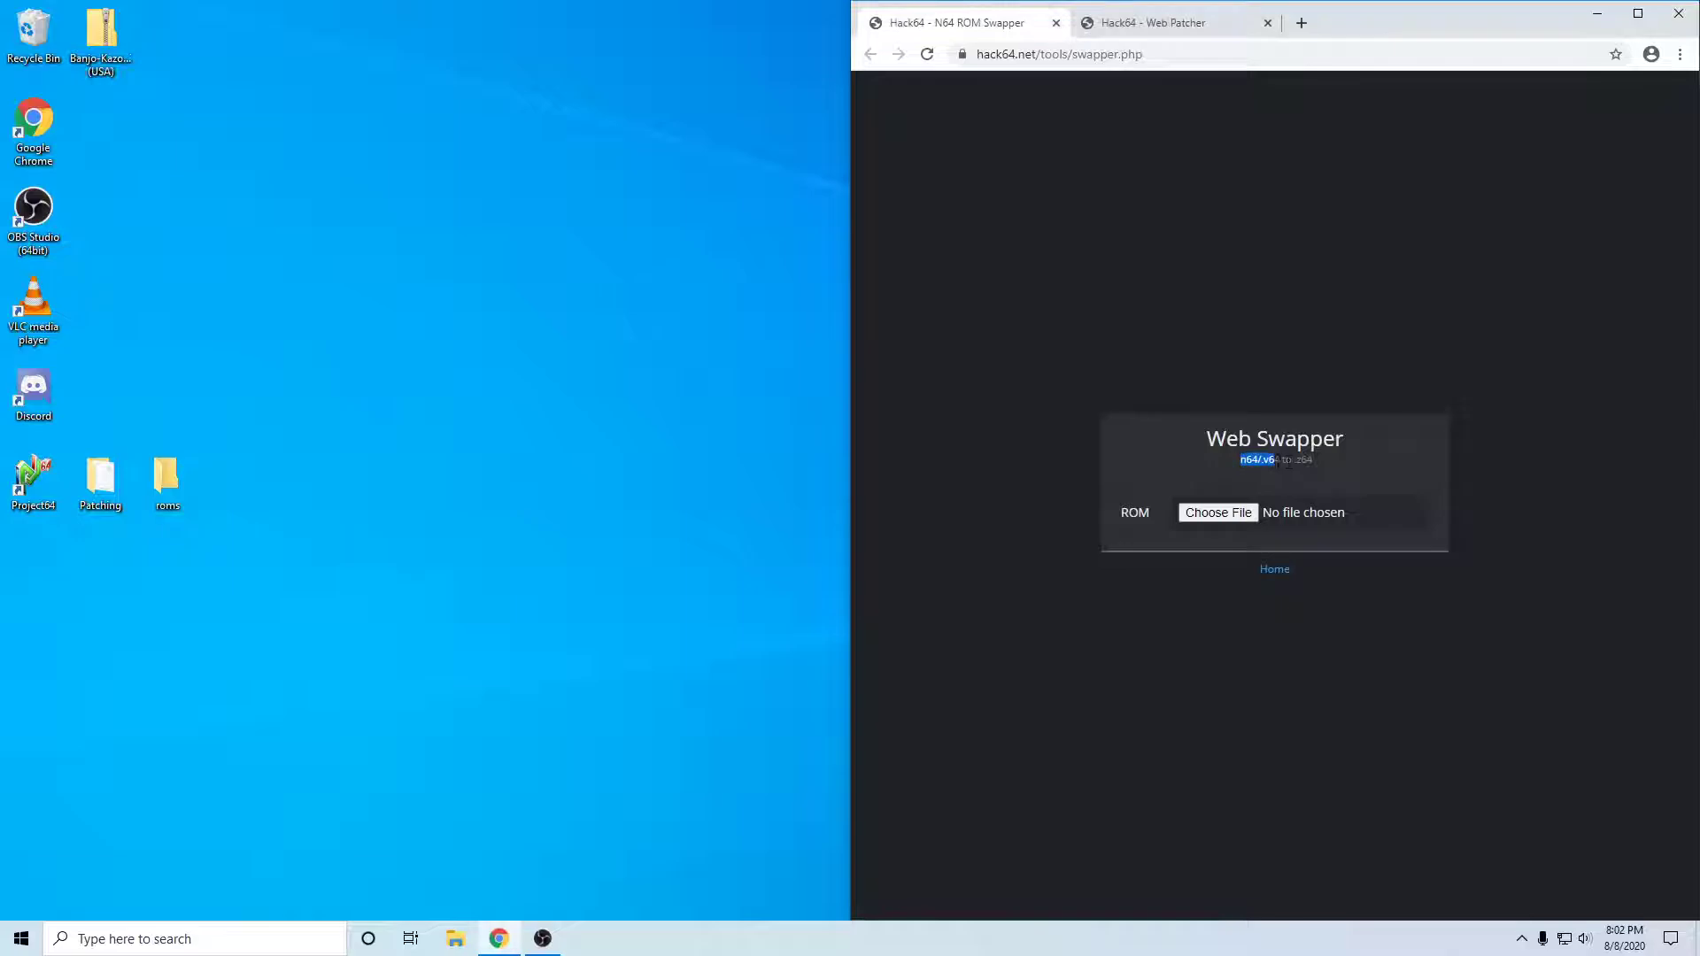
click(204, 93)
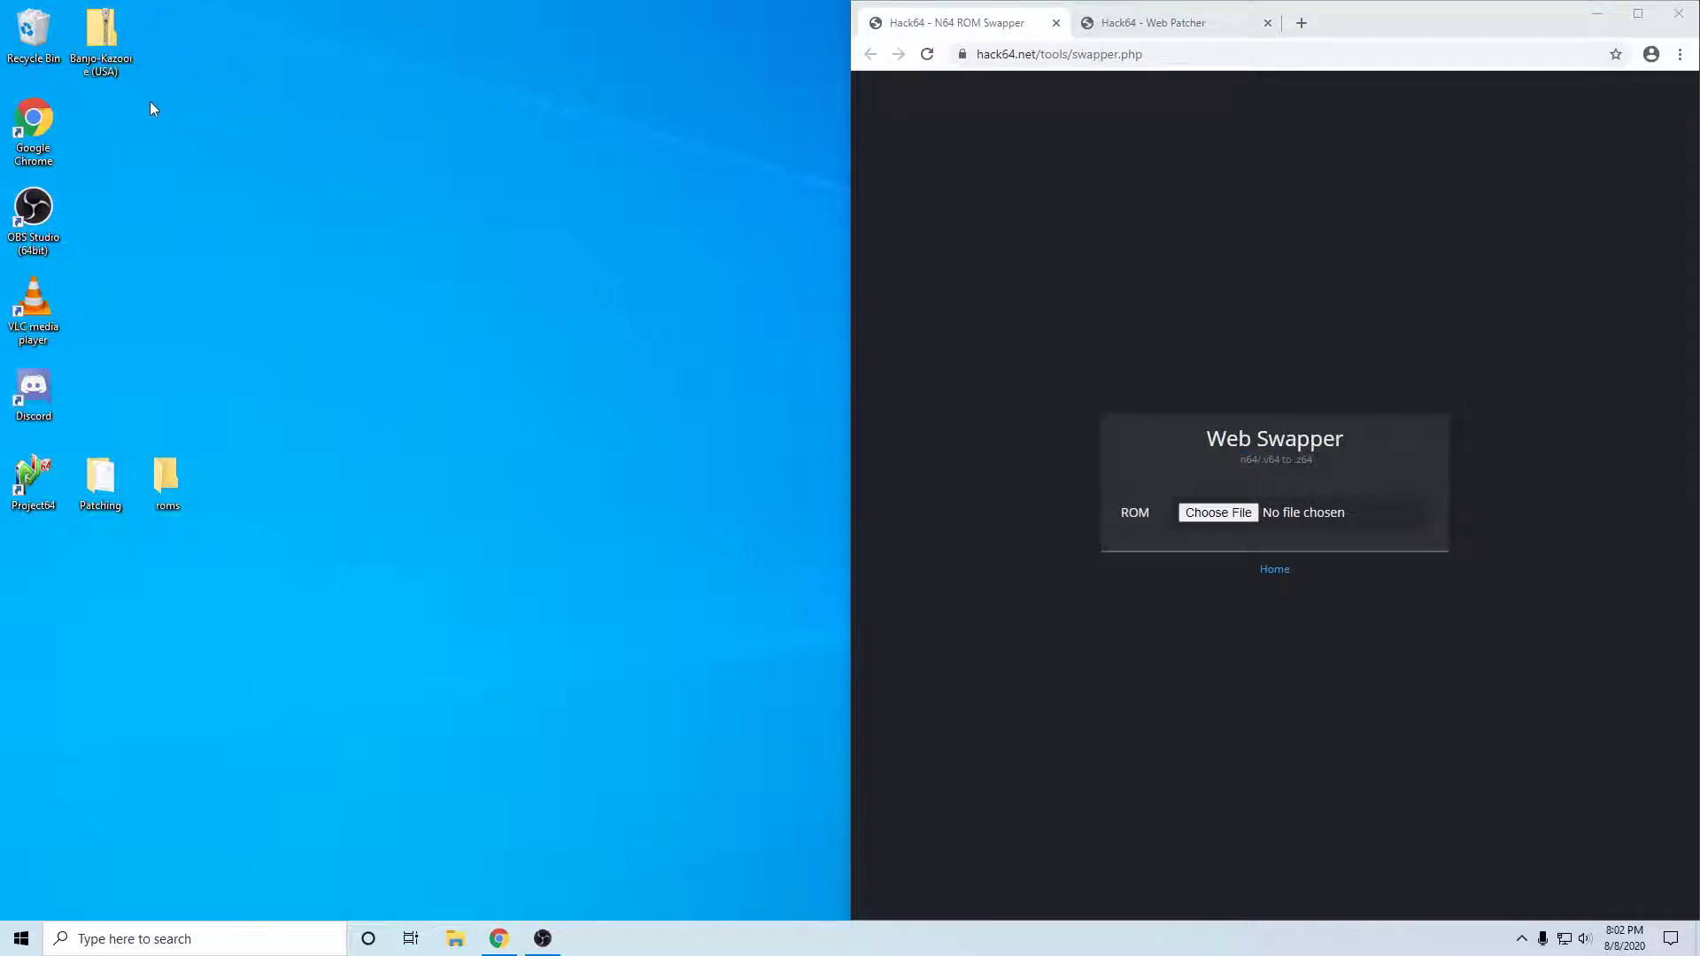
Copy Banjo-Kazooie (USA).n64 out of the zip onto the desktop and close the archive window.
double_click(117, 60)
drag(410, 220, 424, 210)
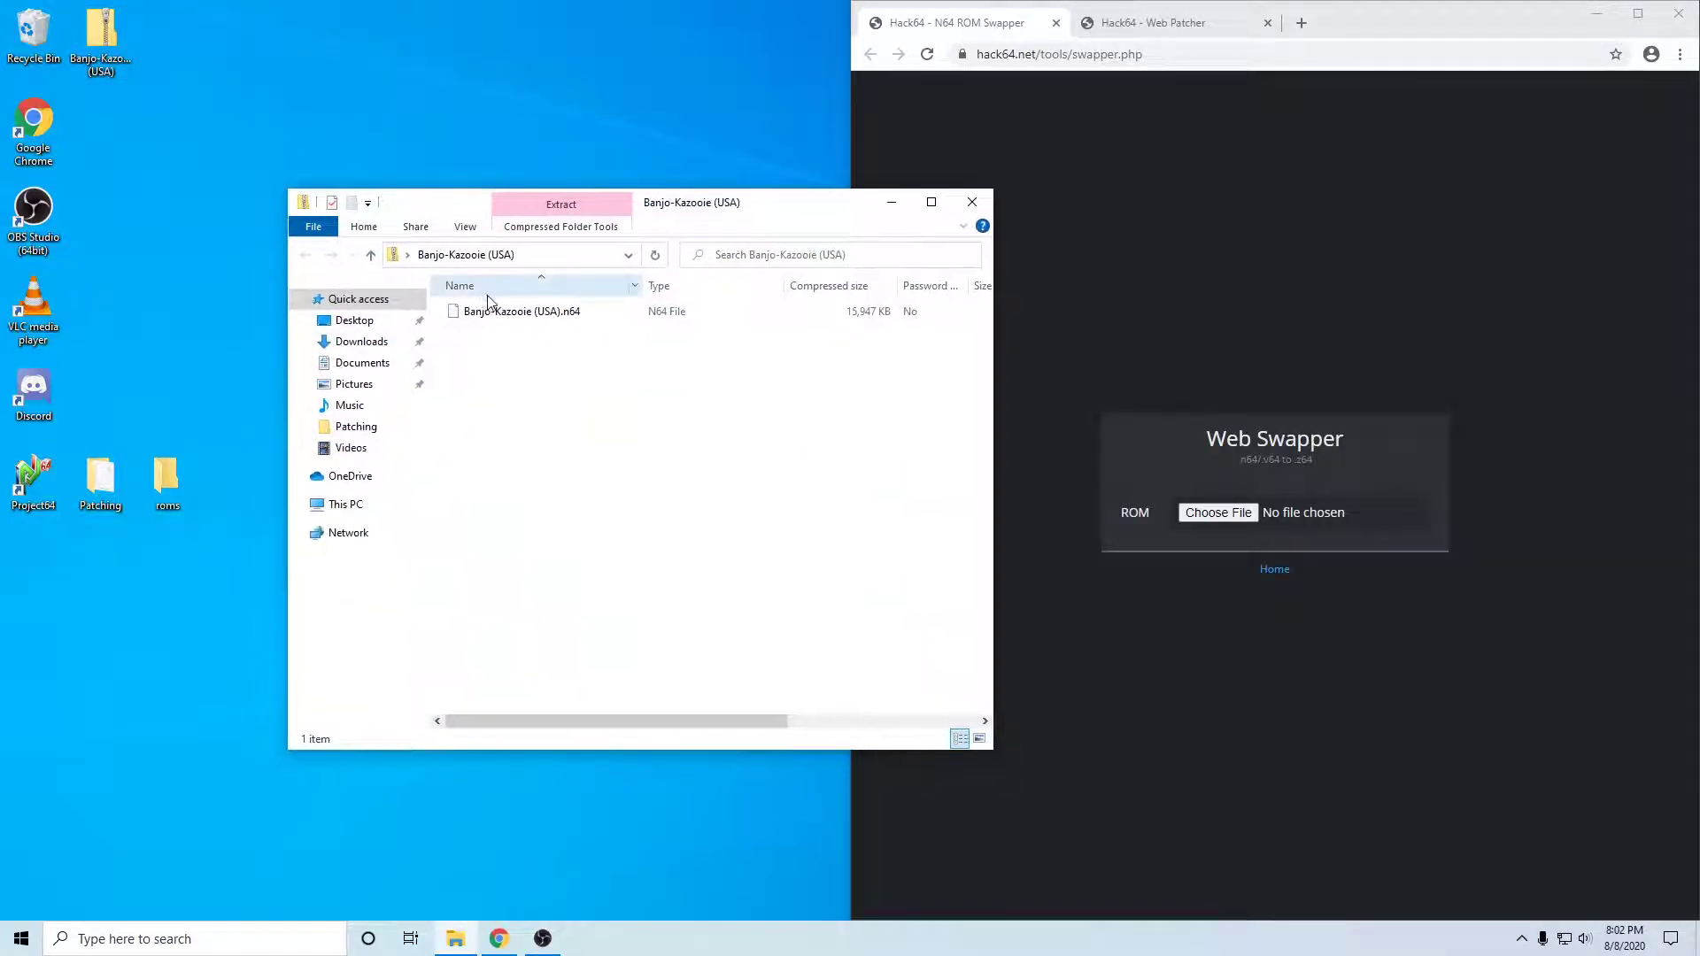
click(531, 317)
drag(532, 317, 142, 159)
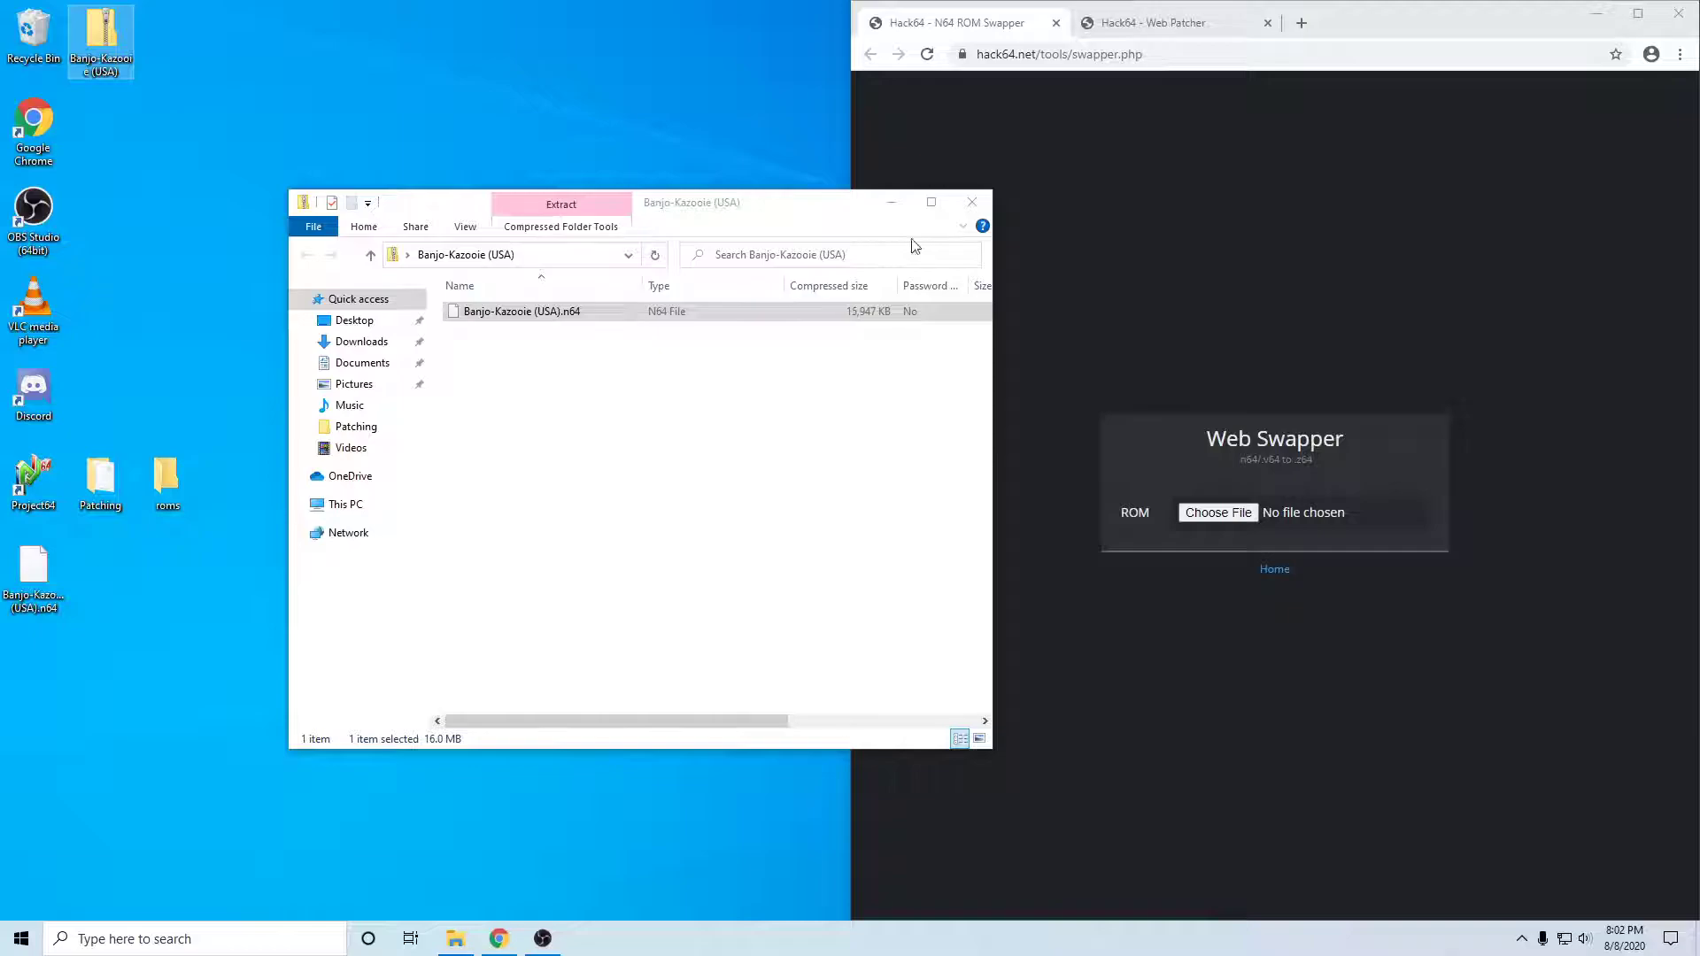
click(971, 202)
drag(33, 577, 124, 147)
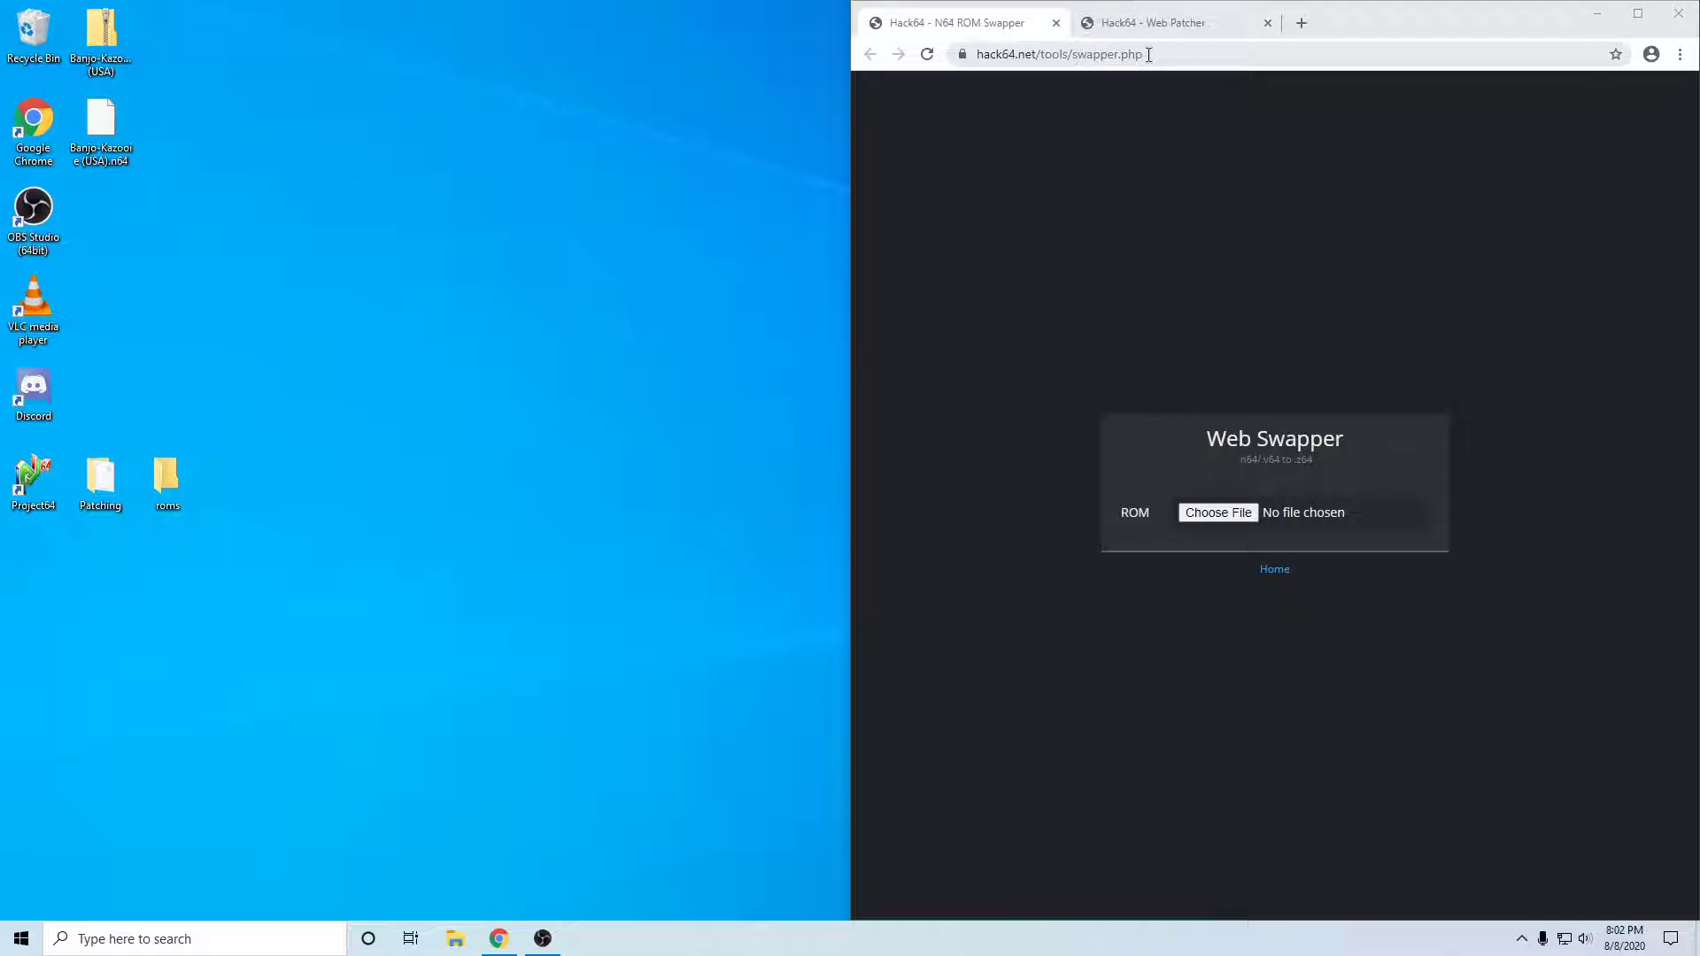
Convert Banjo-Kazooie (USA).n64 to .z64 in Web Swapper, file it in Patching, then go to Web Patcher.
click(1218, 512)
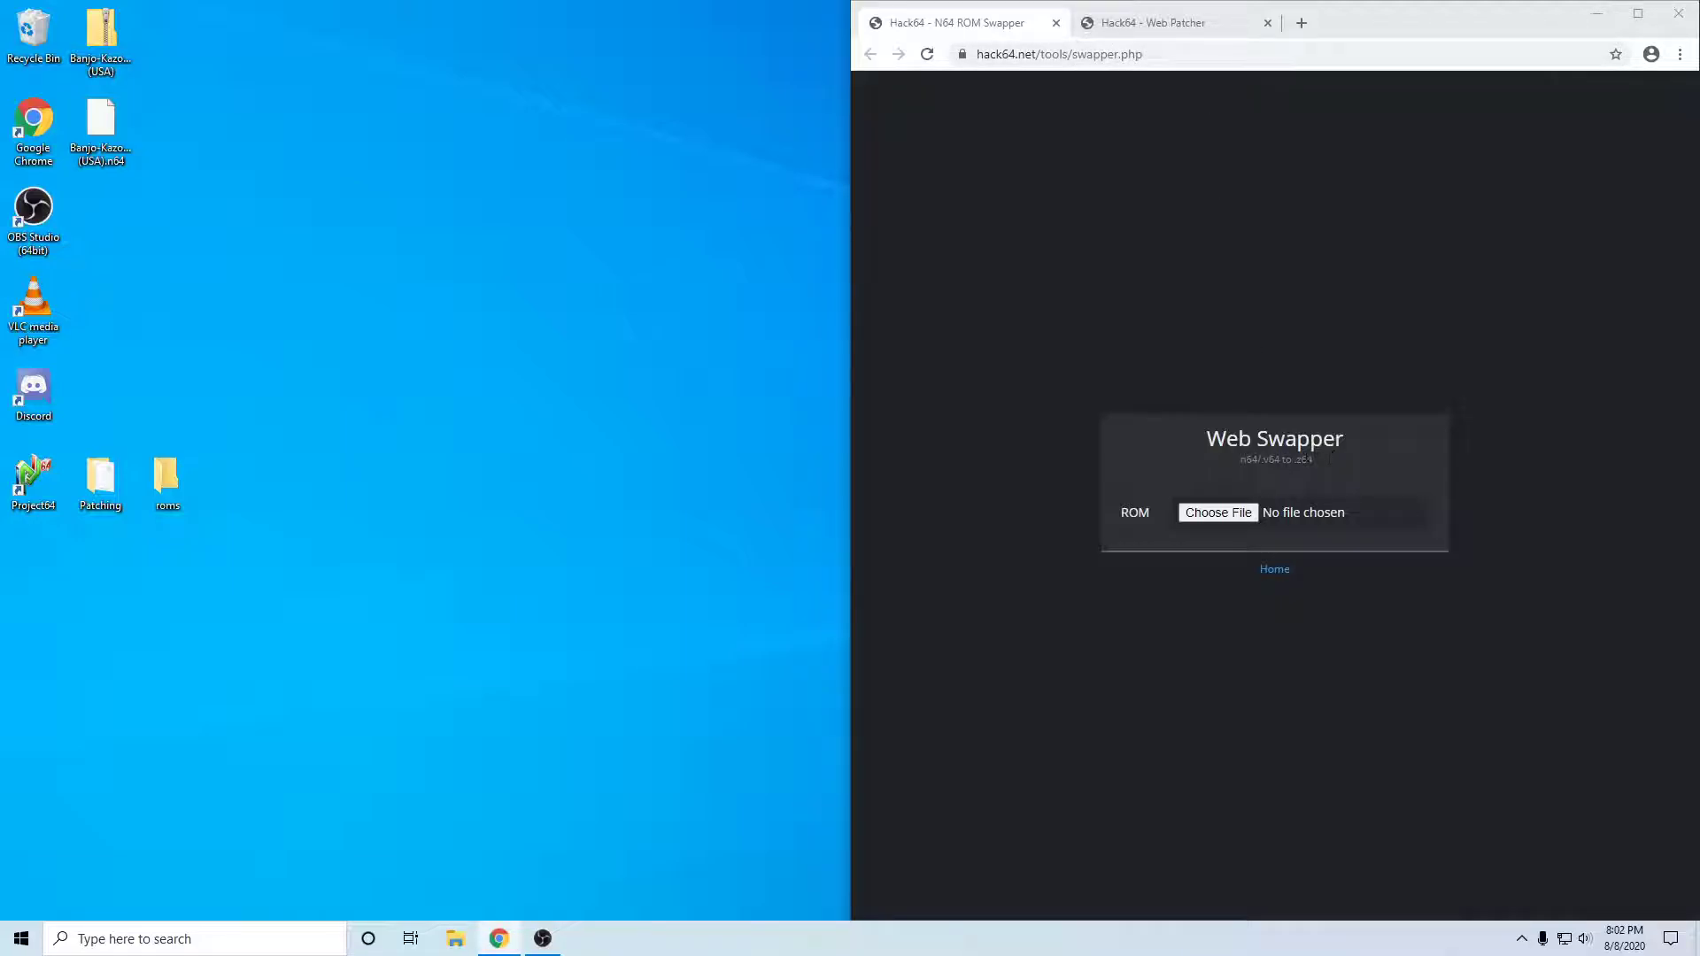
click(101, 131)
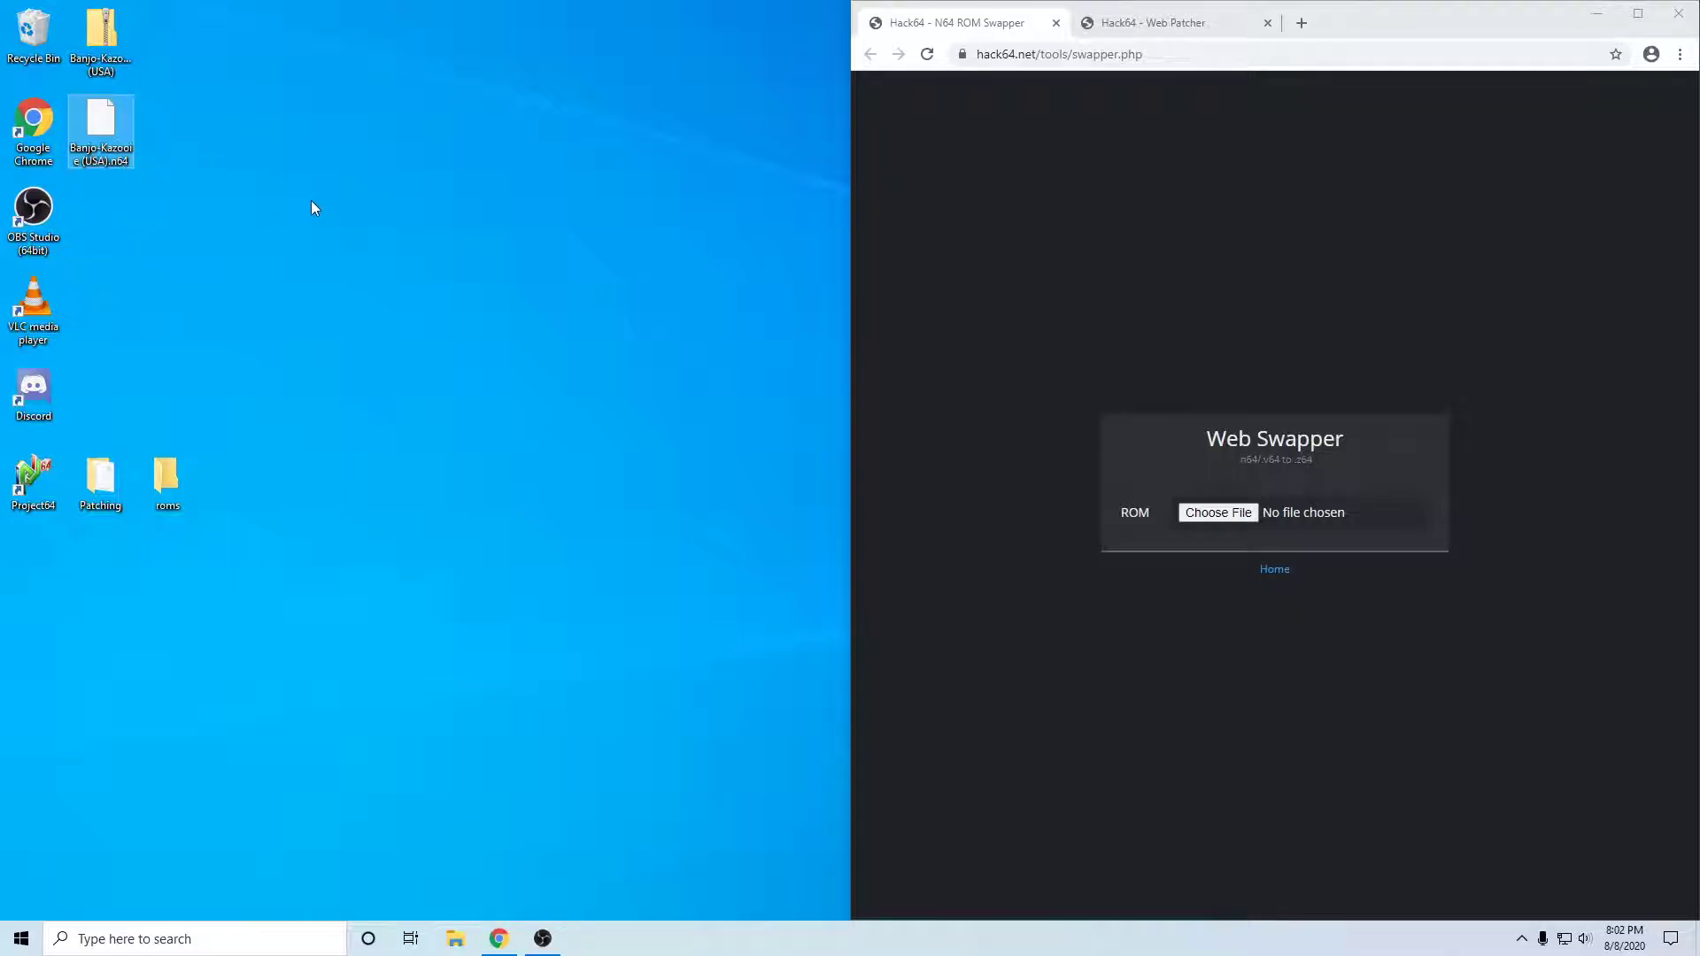
drag(99, 131, 1217, 506)
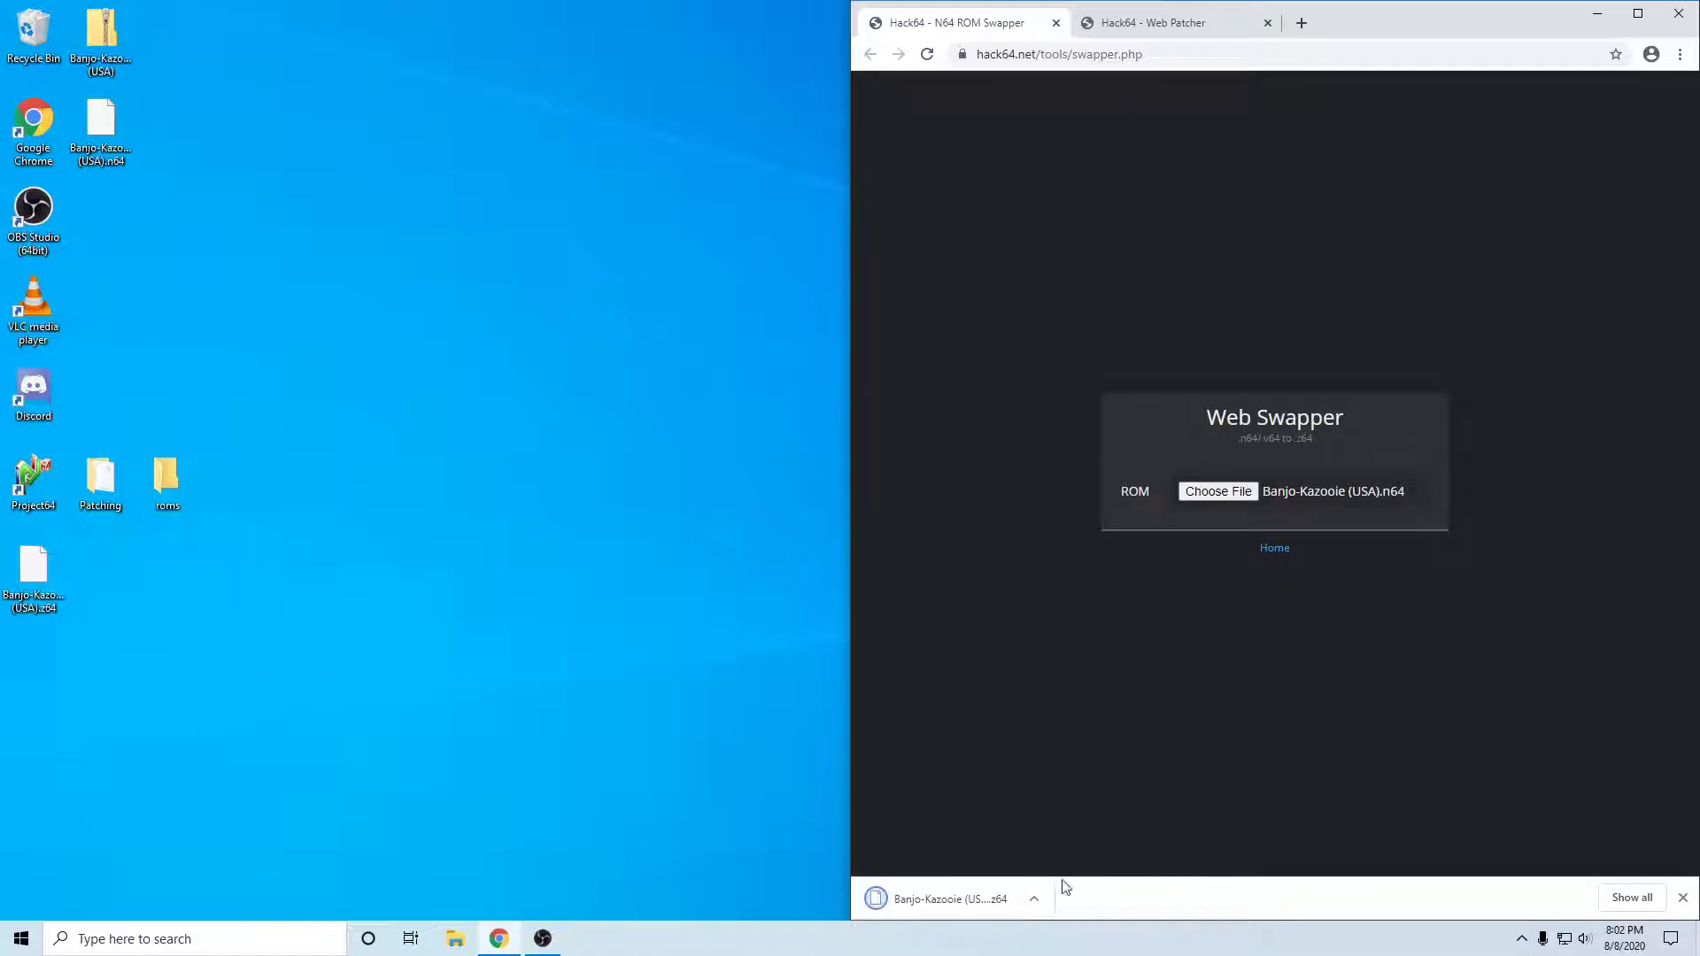
drag(29, 588, 100, 480)
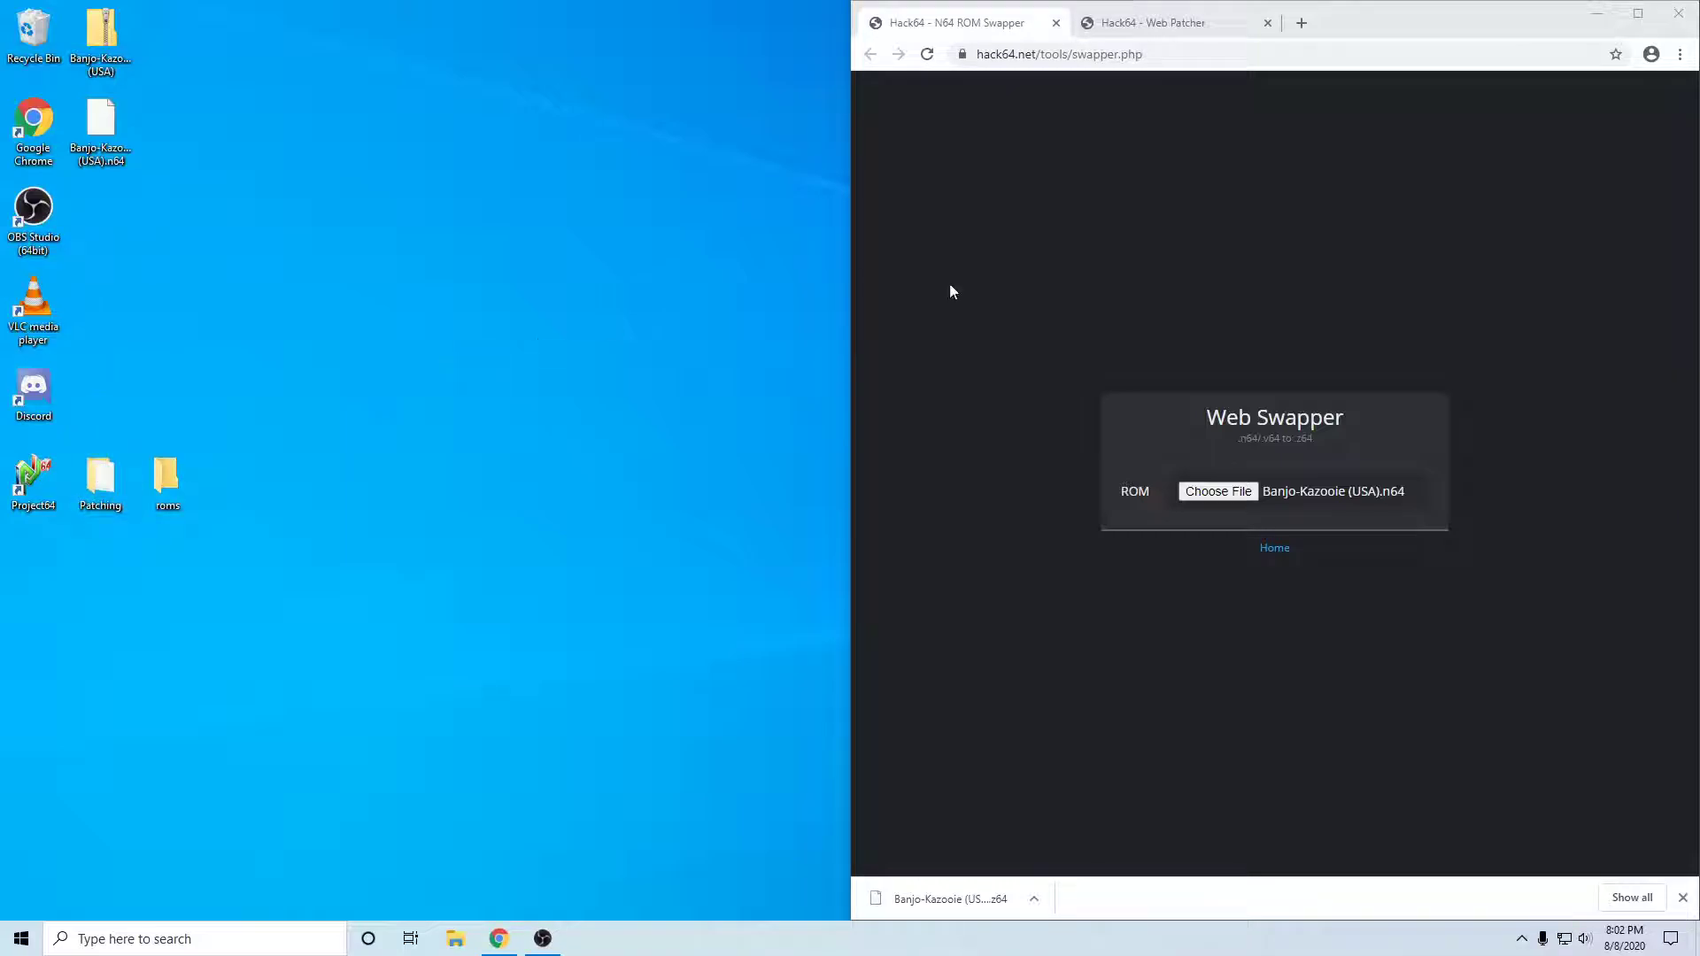
click(1171, 26)
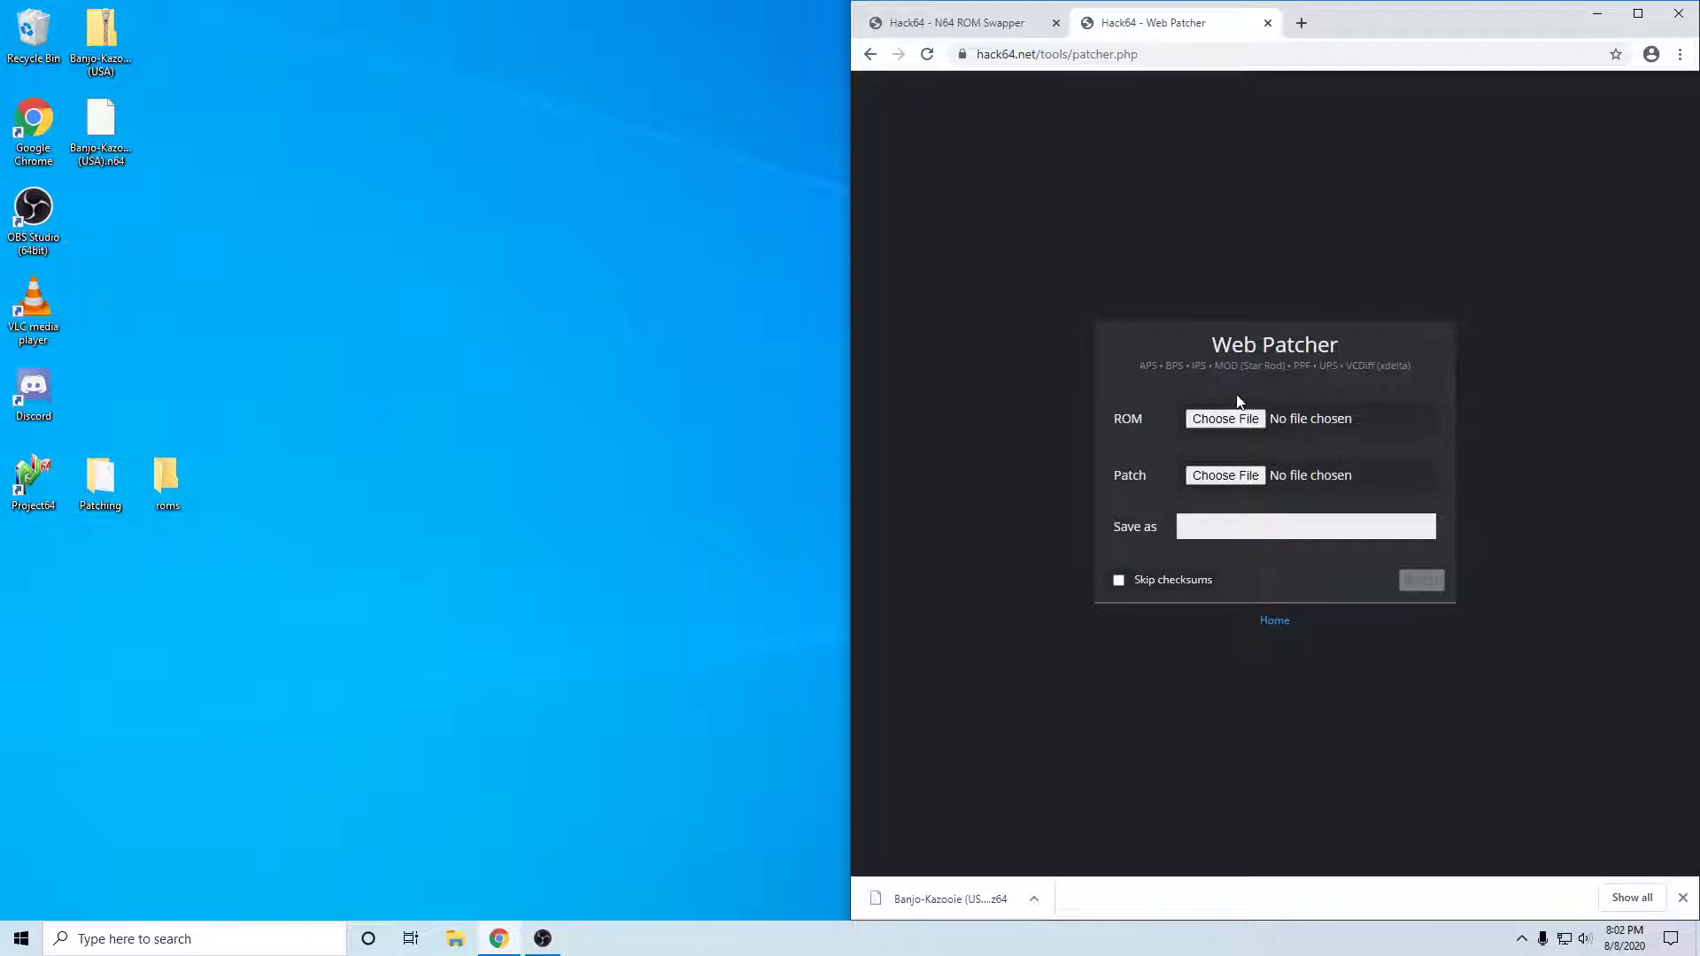
Load Banjo-Kazooie (USA).z64 from the Patching folder as the ROM.
click(1228, 420)
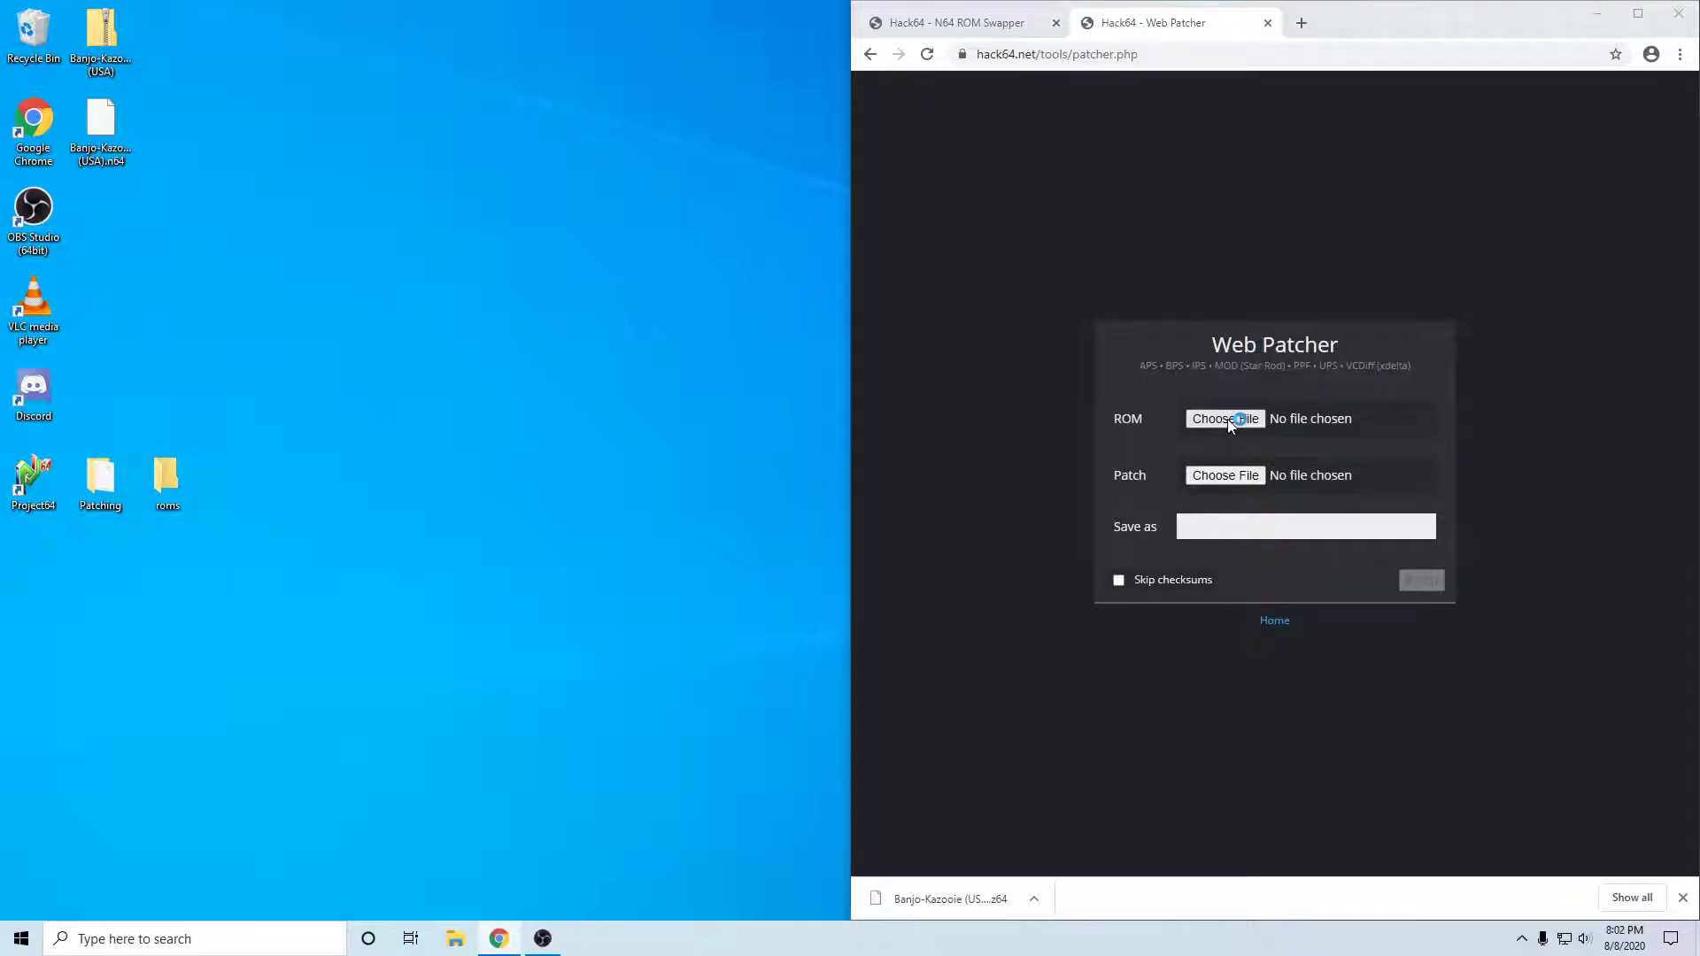
click(1093, 130)
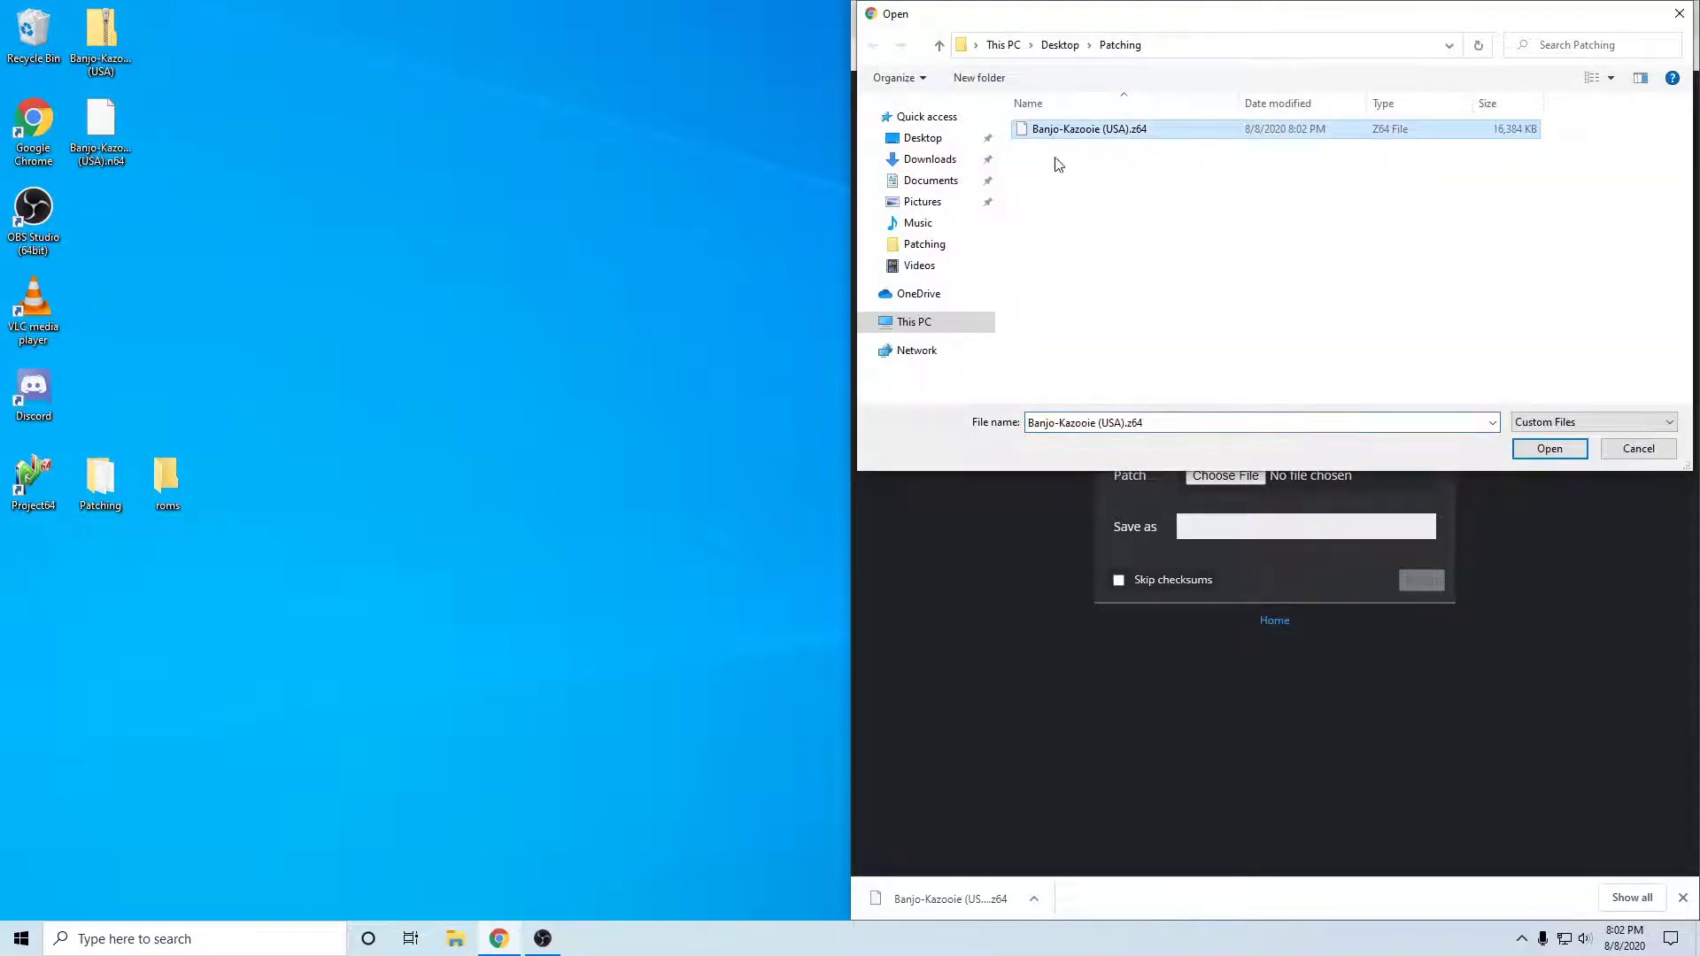
click(1549, 448)
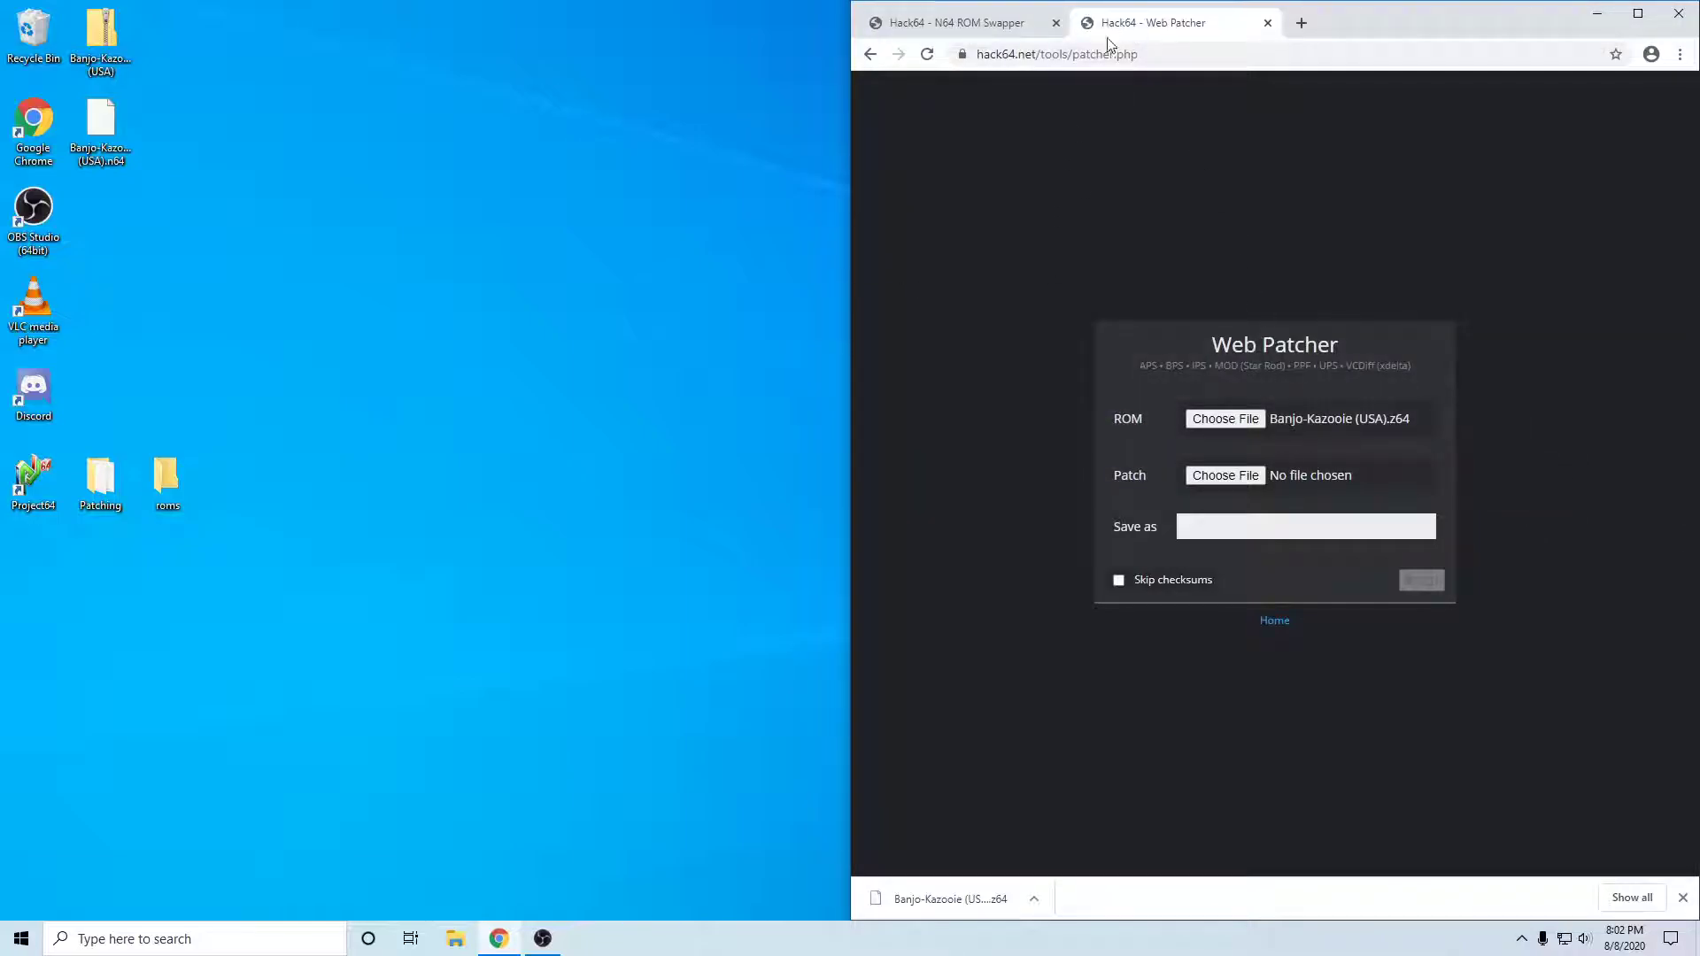
Load randjo-kazooie_alpha_0.0.1.xdelta as the patch file.
click(1230, 478)
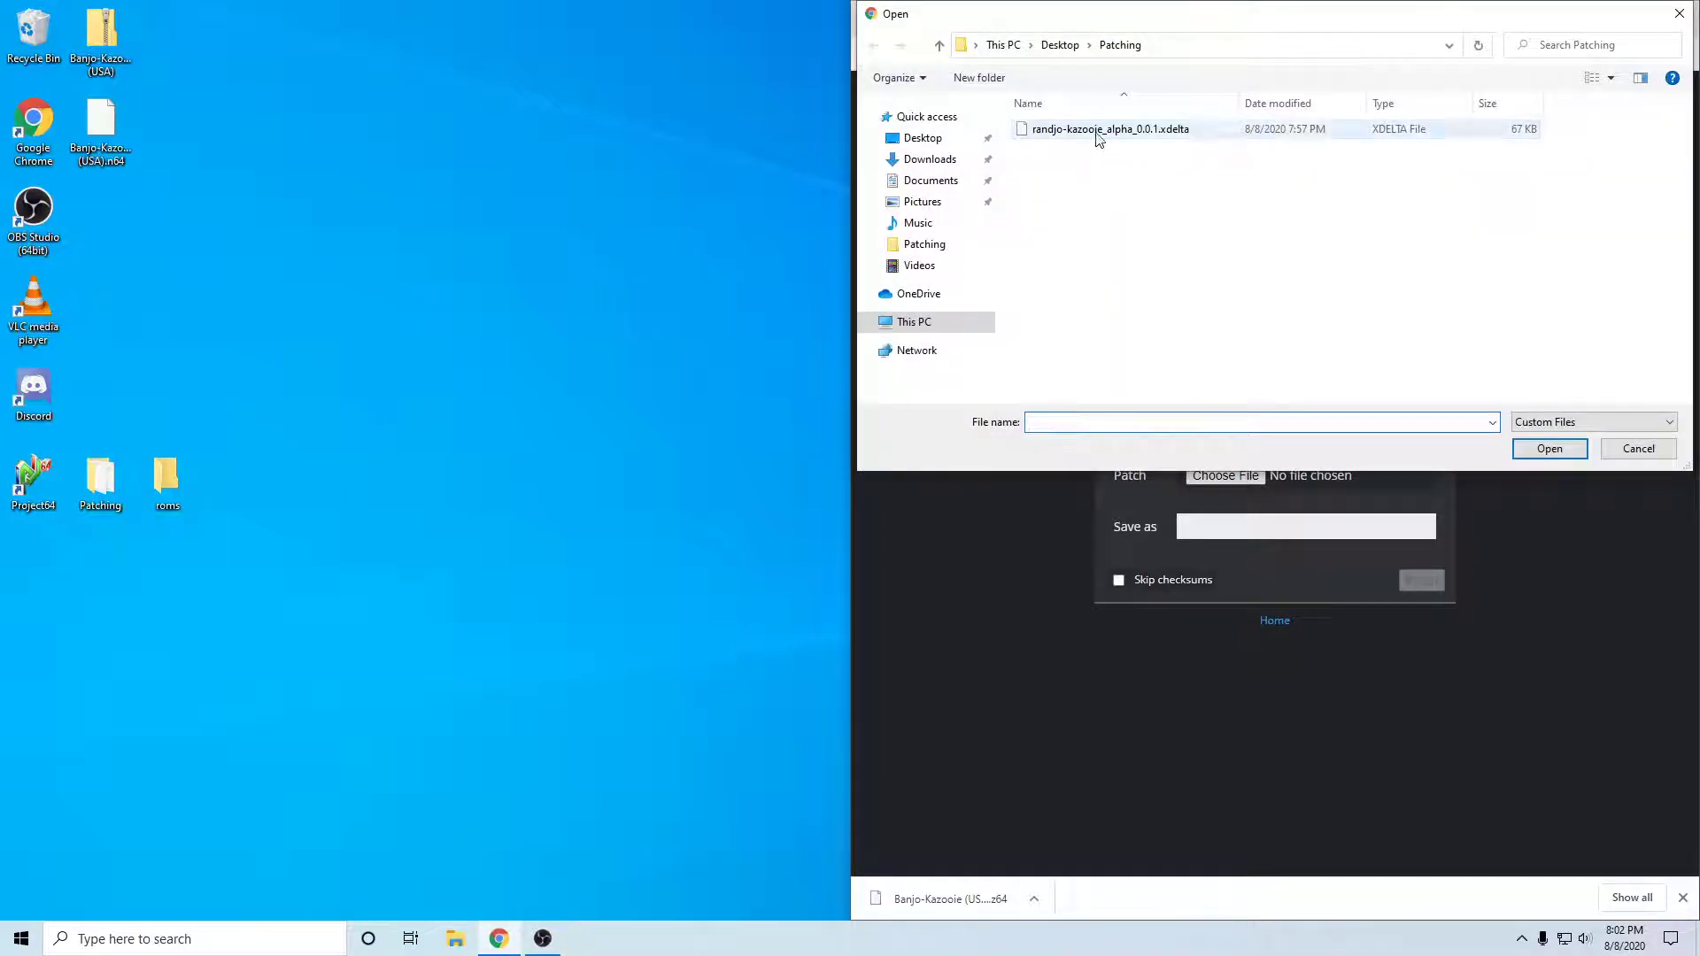
click(1098, 133)
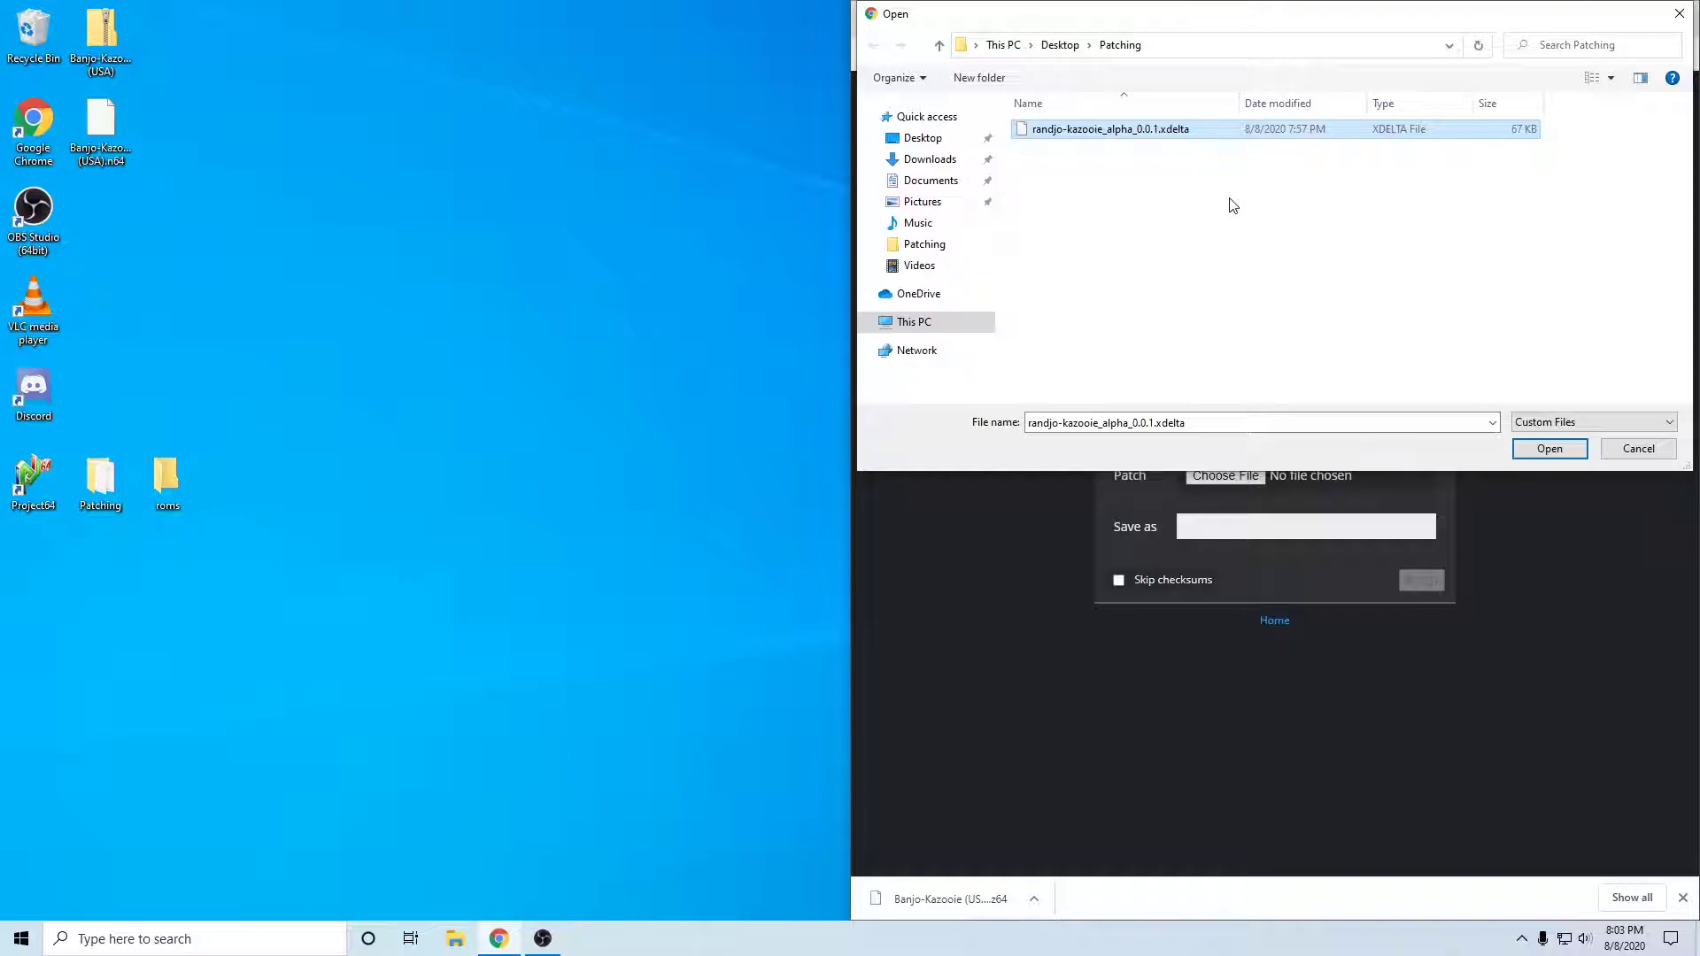
click(1536, 453)
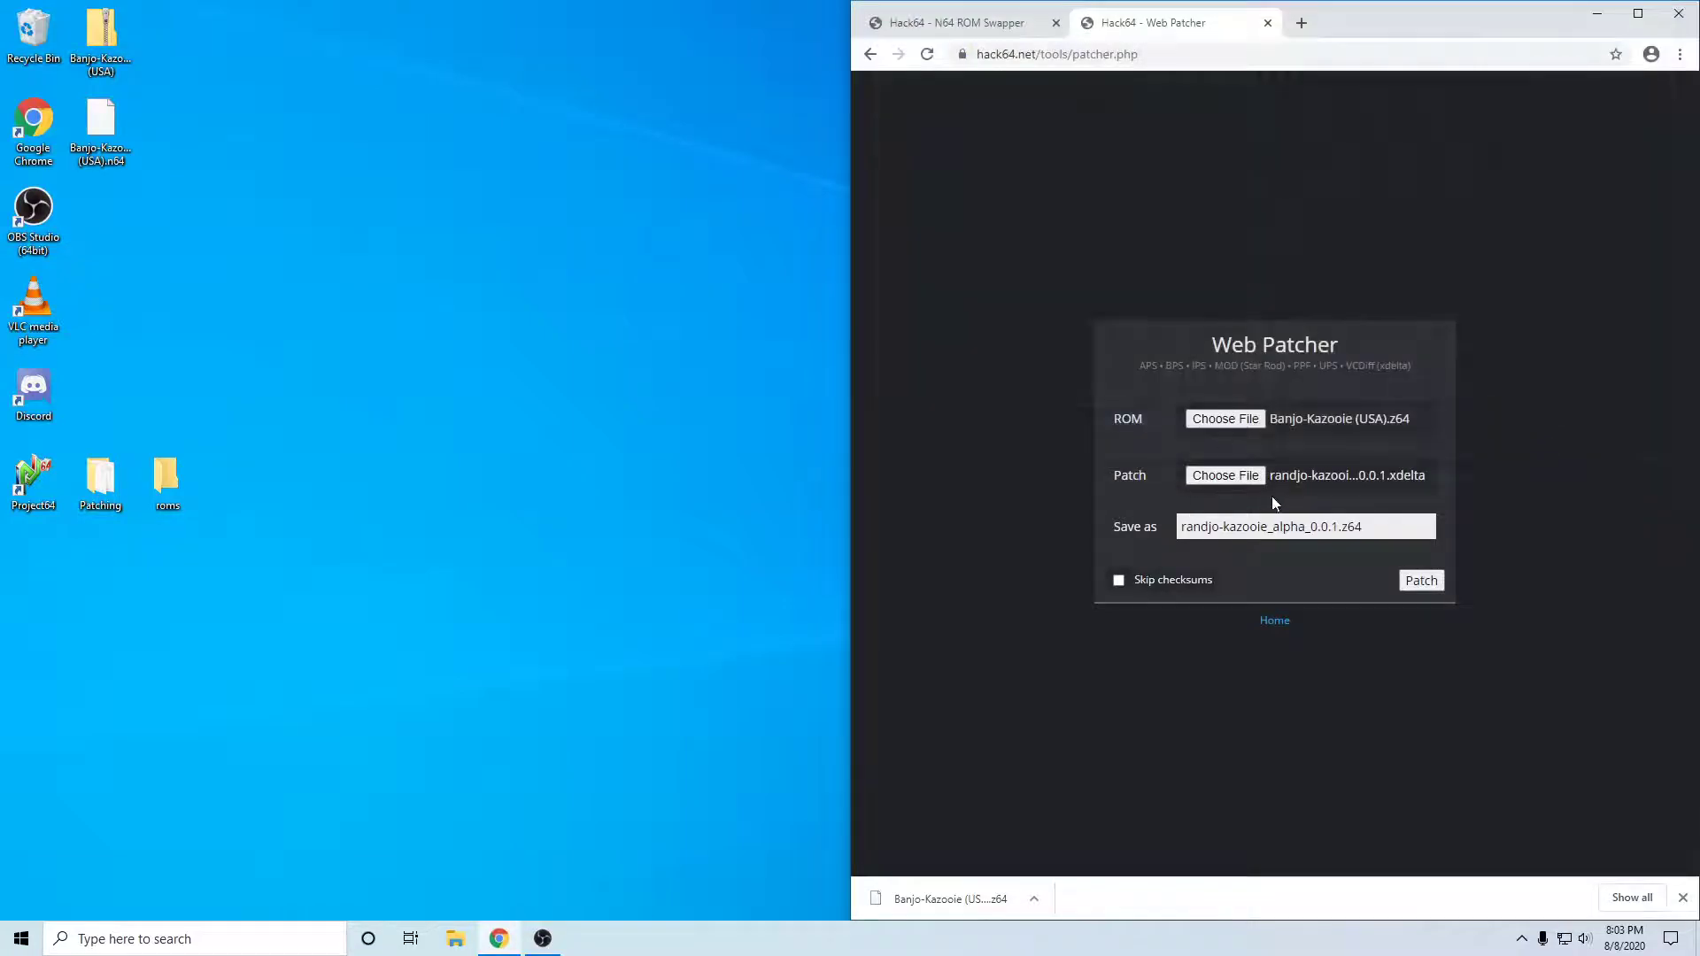
Change the output Save as name to rando.z64.
click(1374, 530)
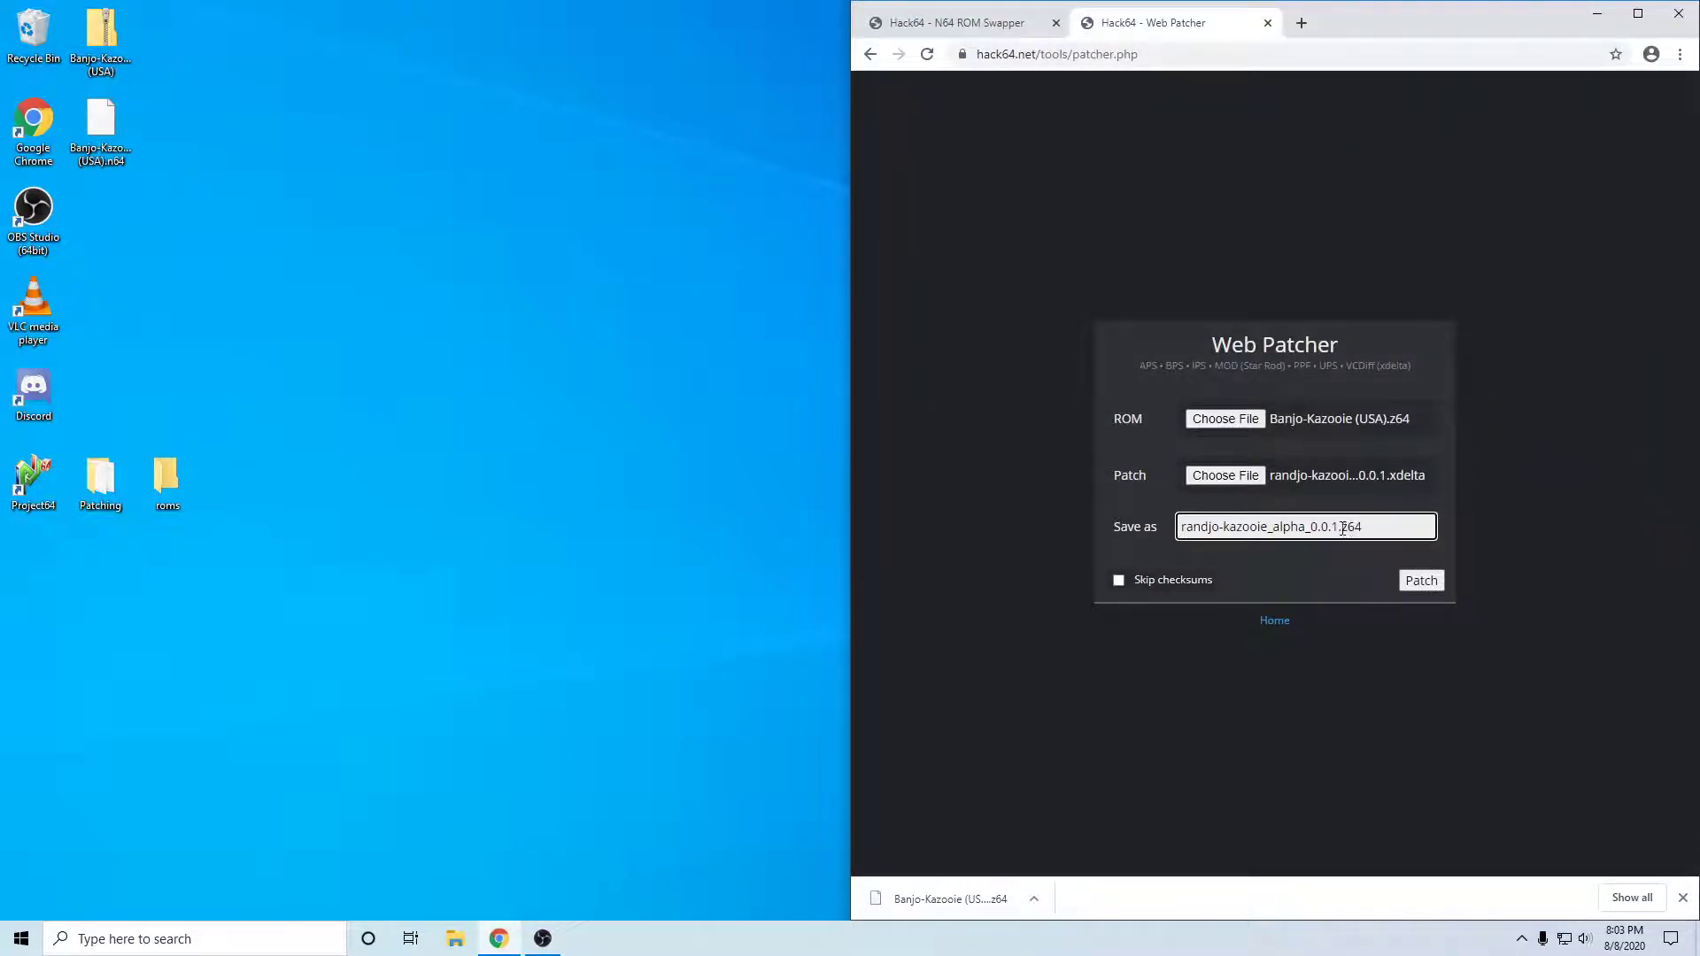
drag(1339, 528, 1111, 529)
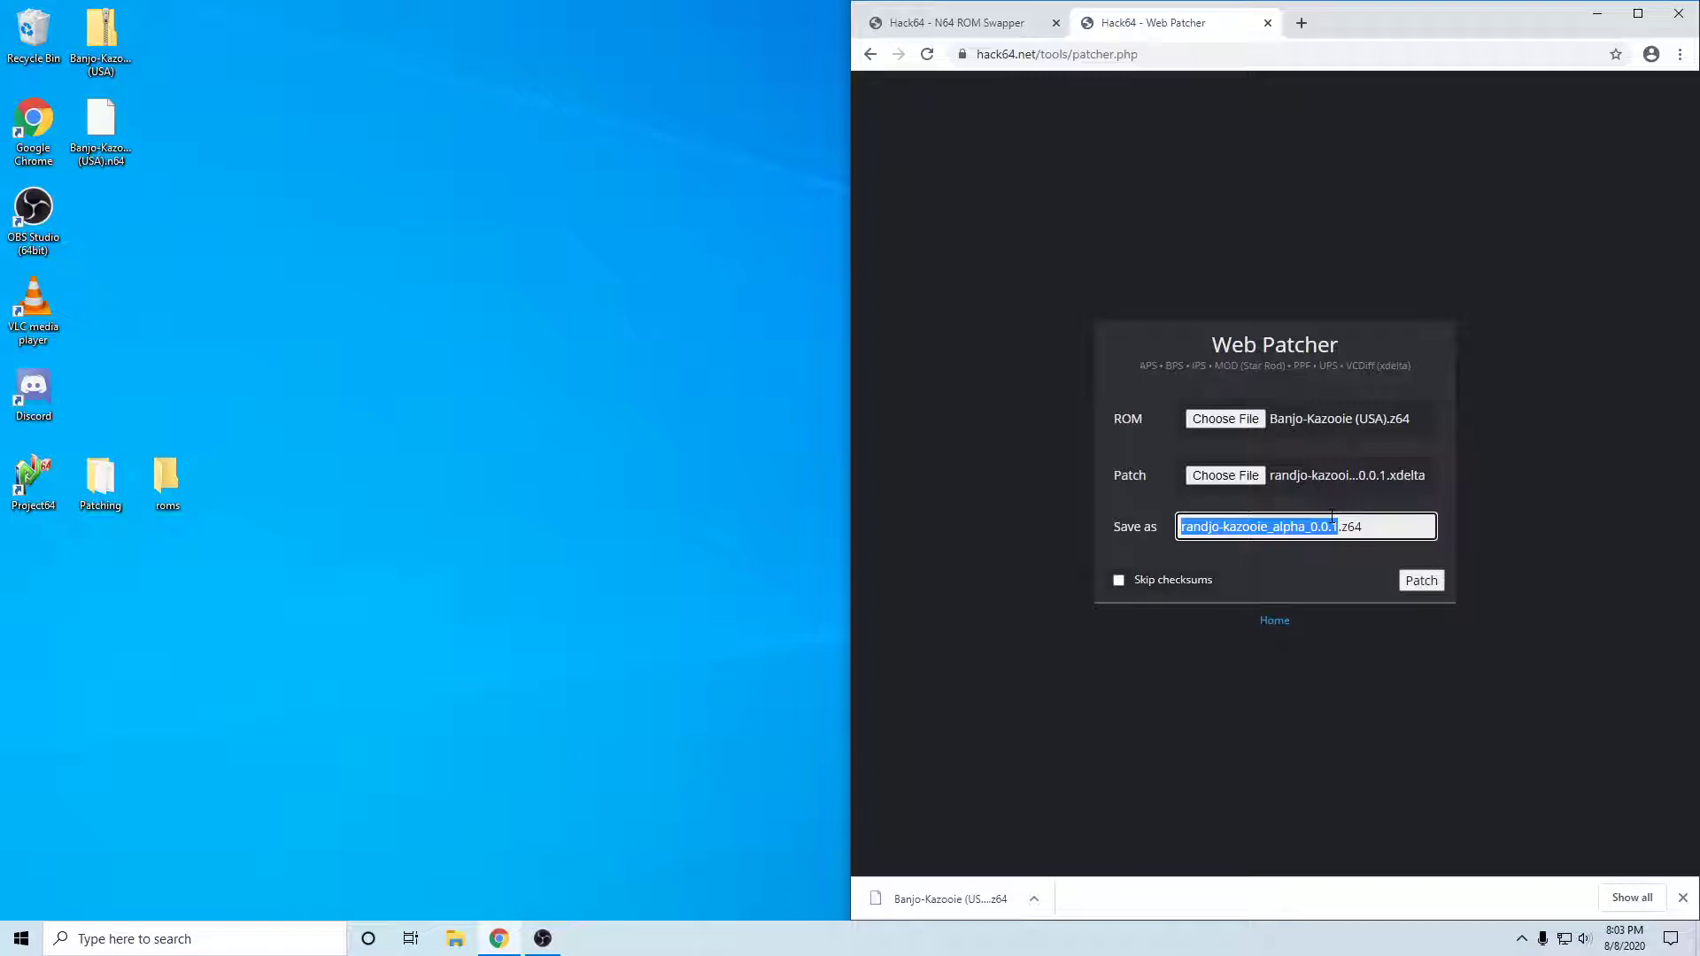
text(rando)
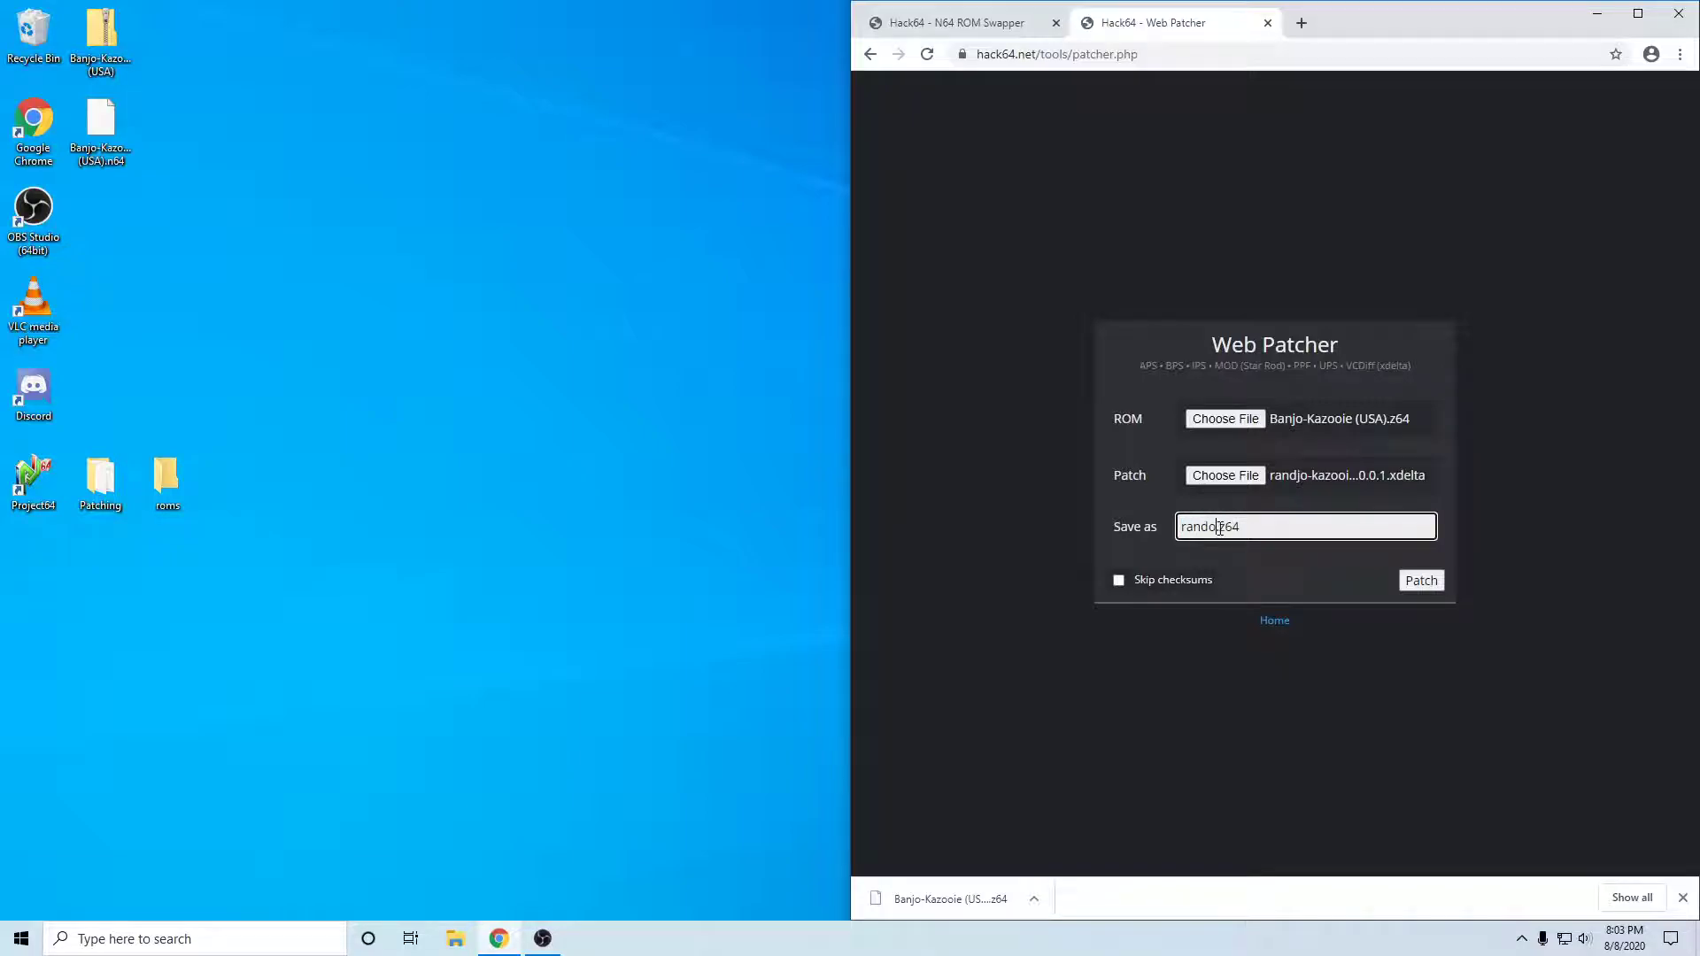
drag(1217, 528, 1317, 524)
click(1328, 522)
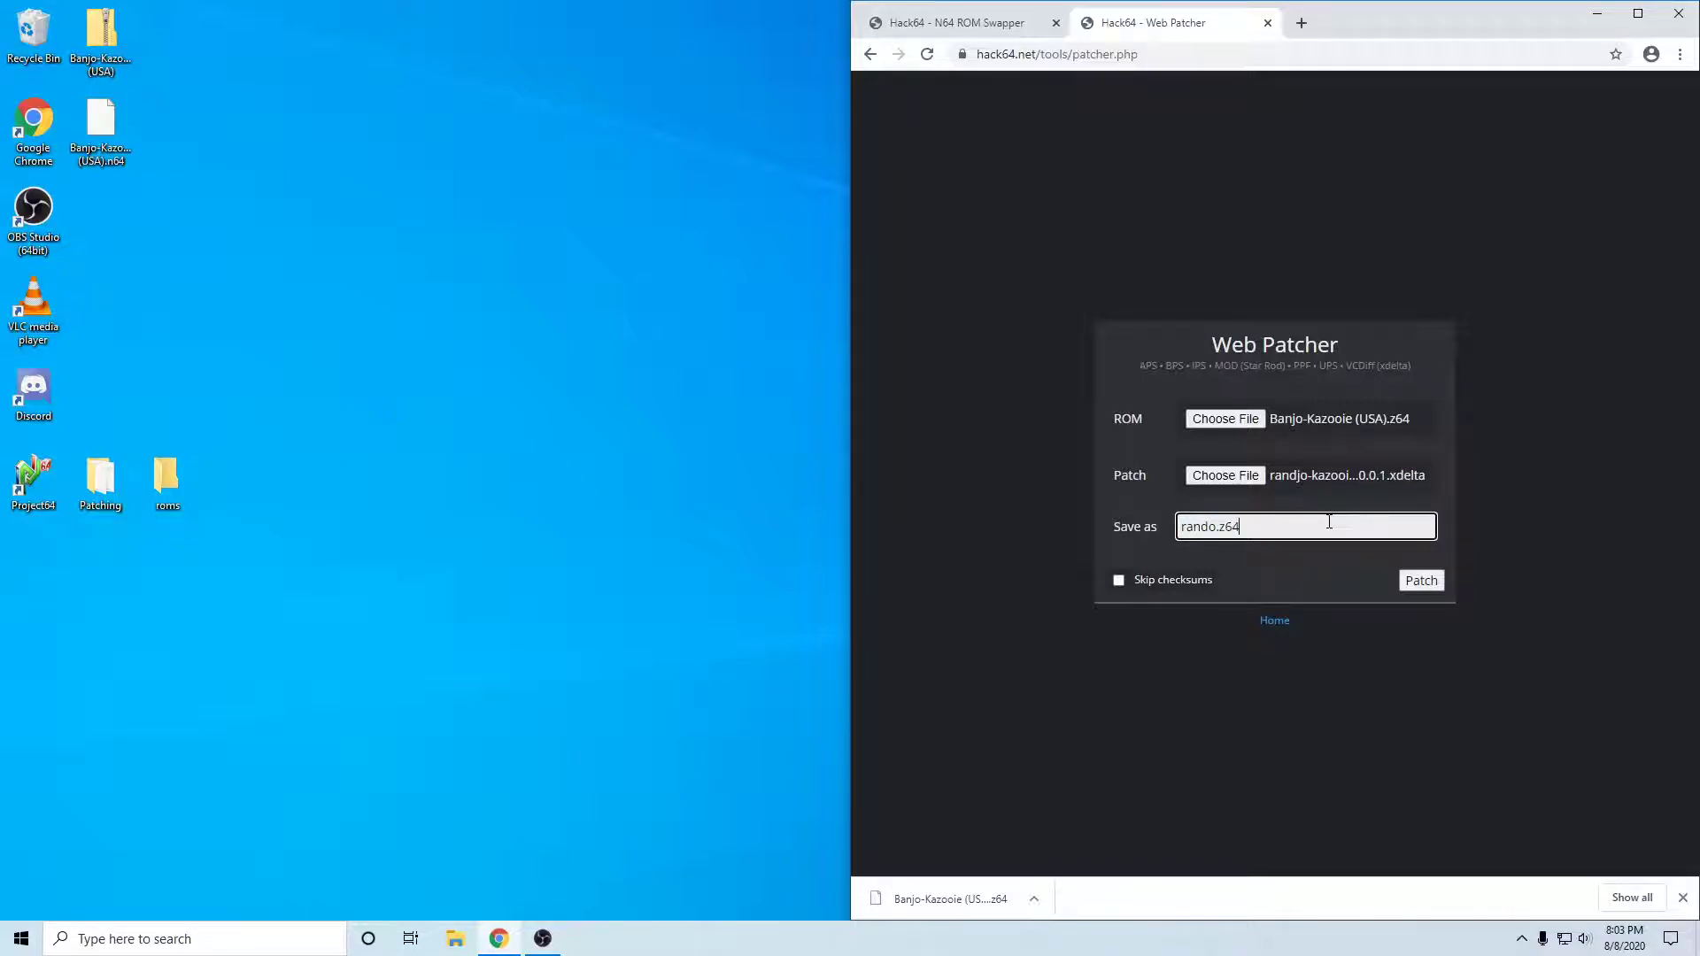
Apply the patch and move the downloaded rando.z64 into the Patching folder.
click(1411, 579)
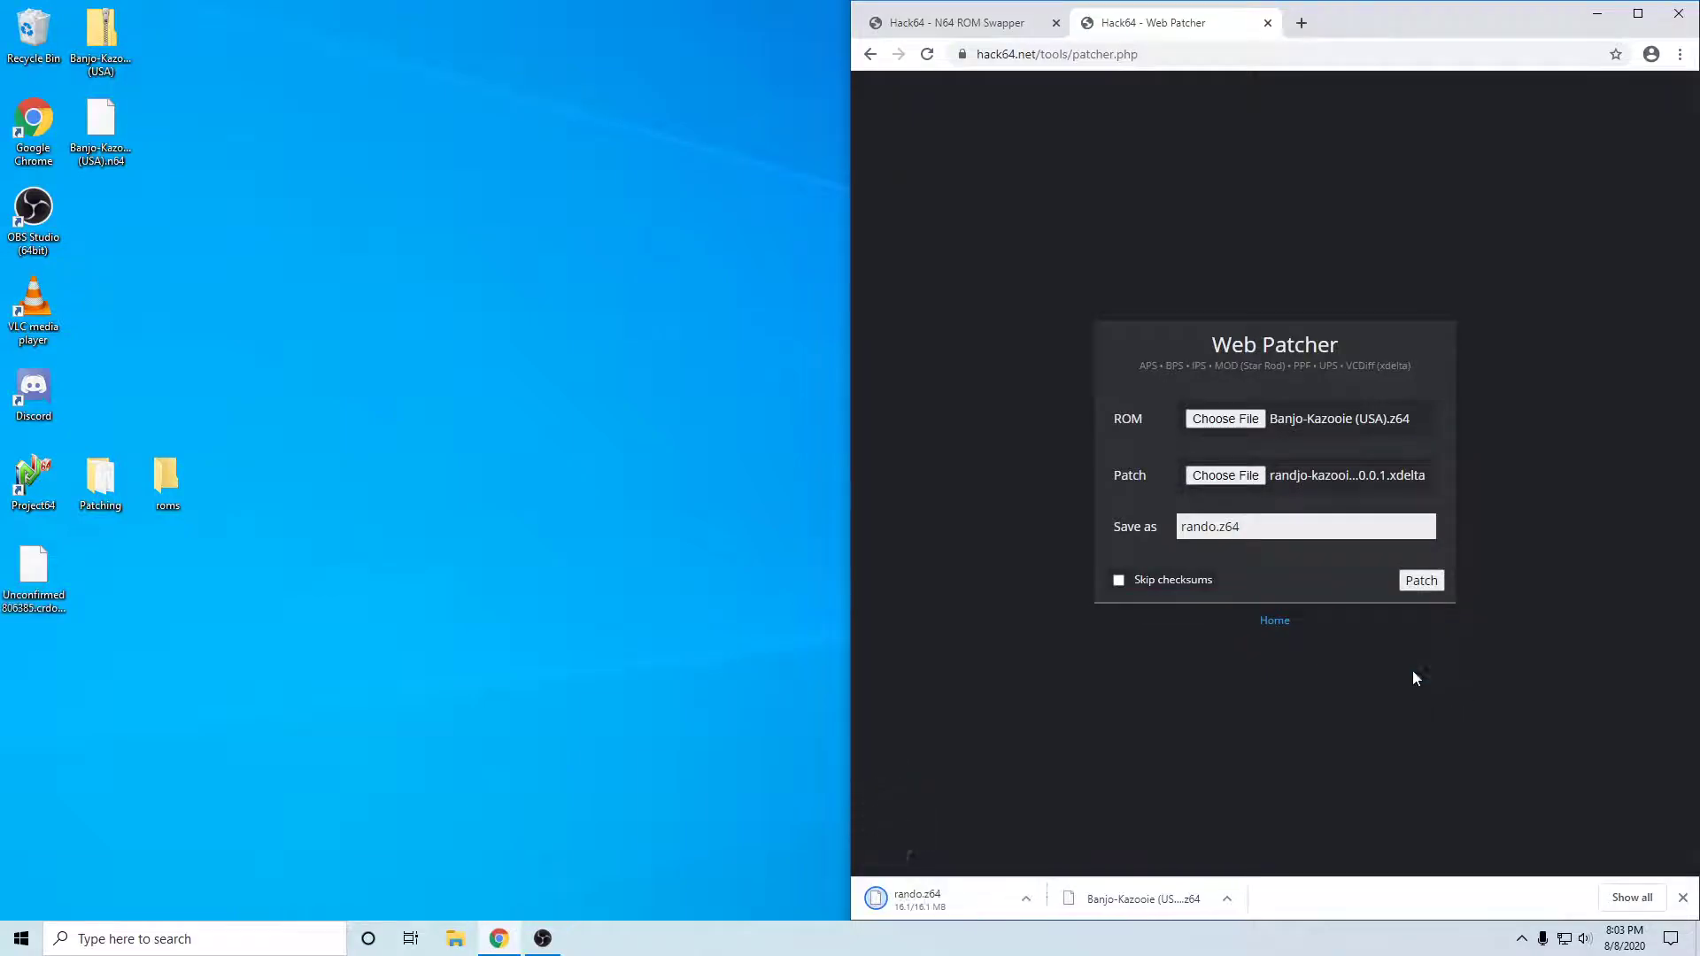
click(31, 571)
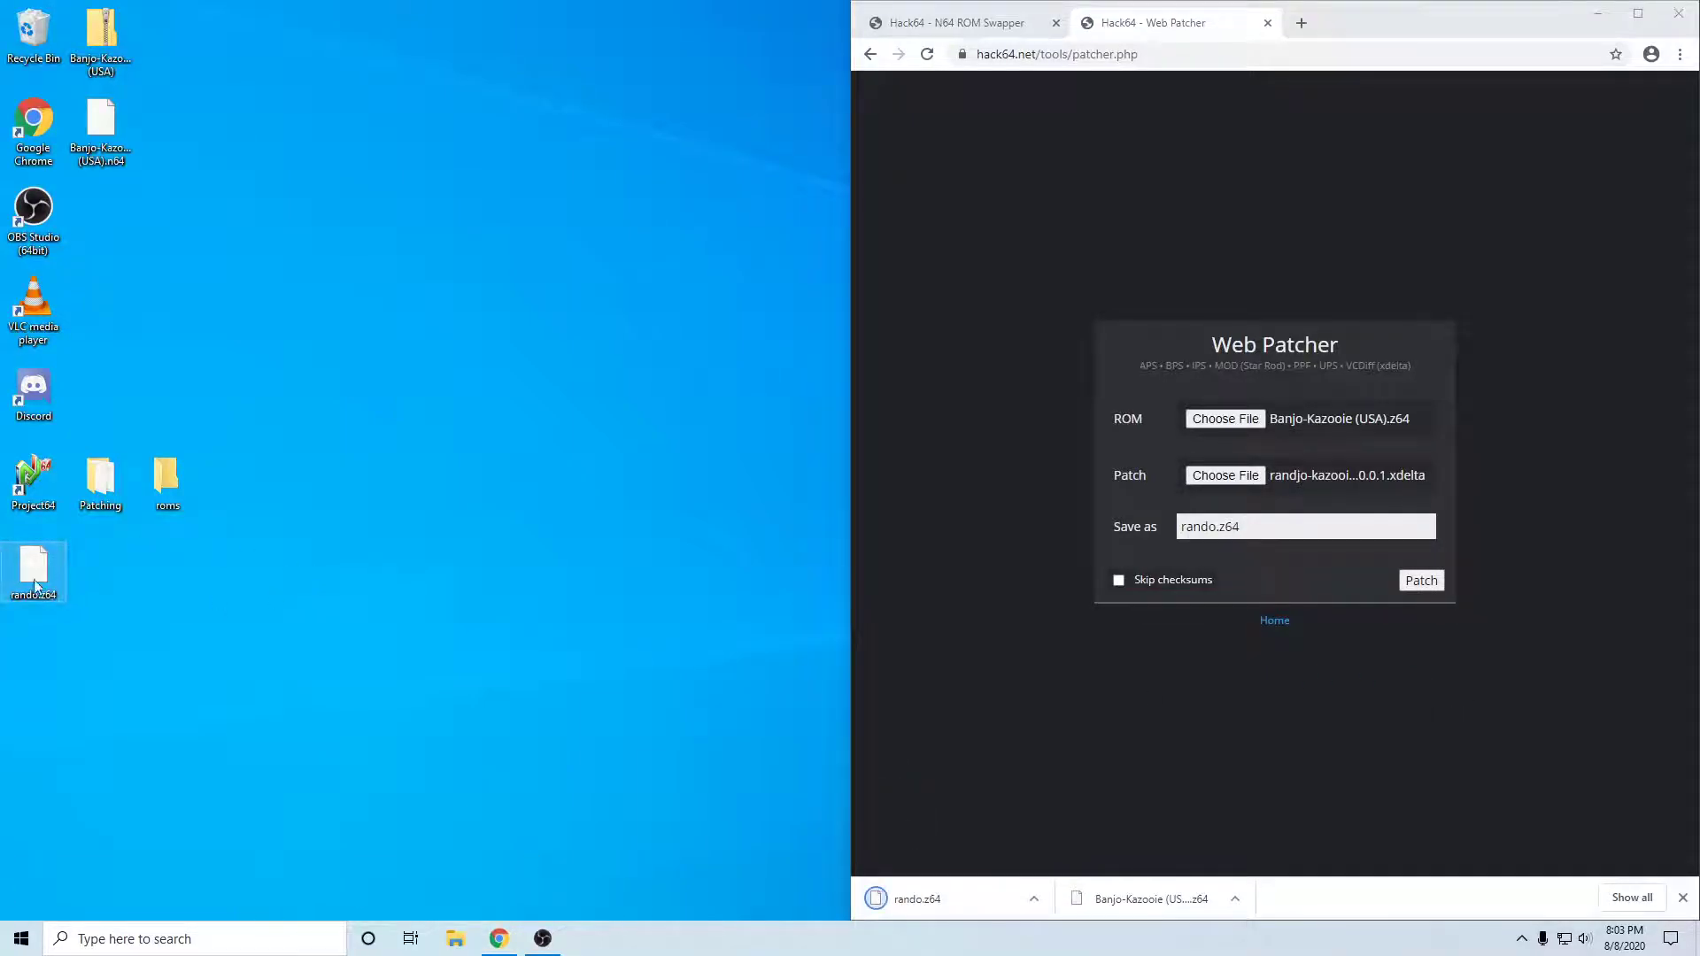
drag(28, 571, 167, 483)
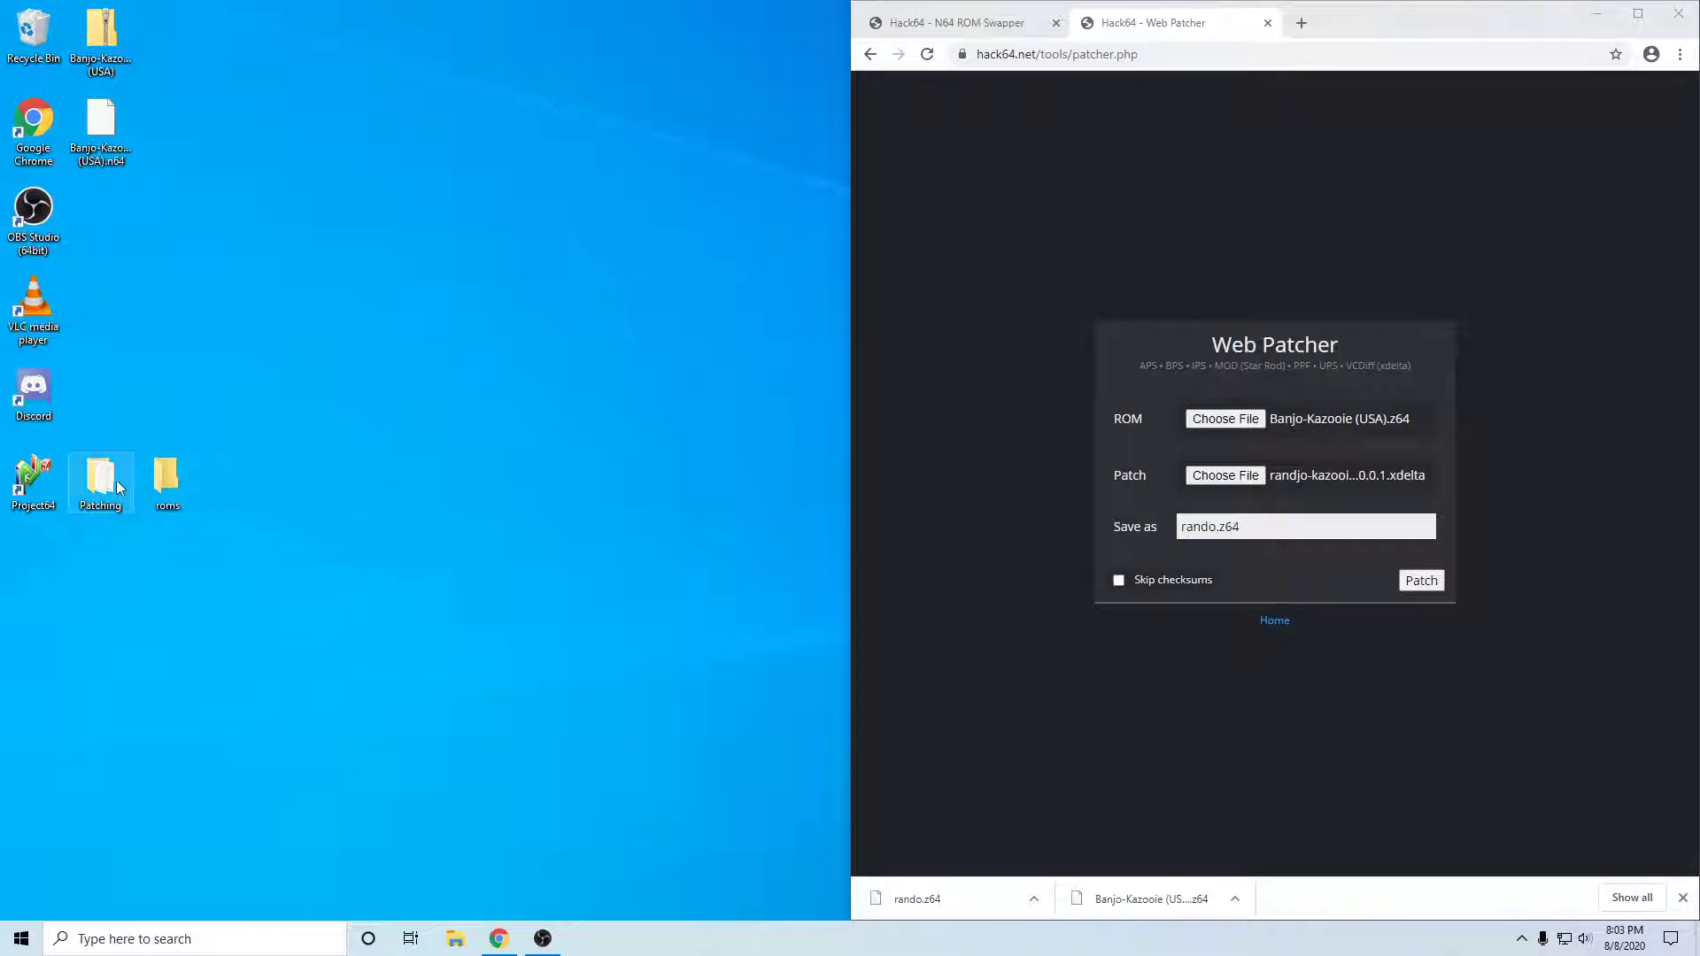
Launch Project64, continue past the Support Project64 prompt, and position its window.
double_click(46, 487)
drag(770, 261, 474, 225)
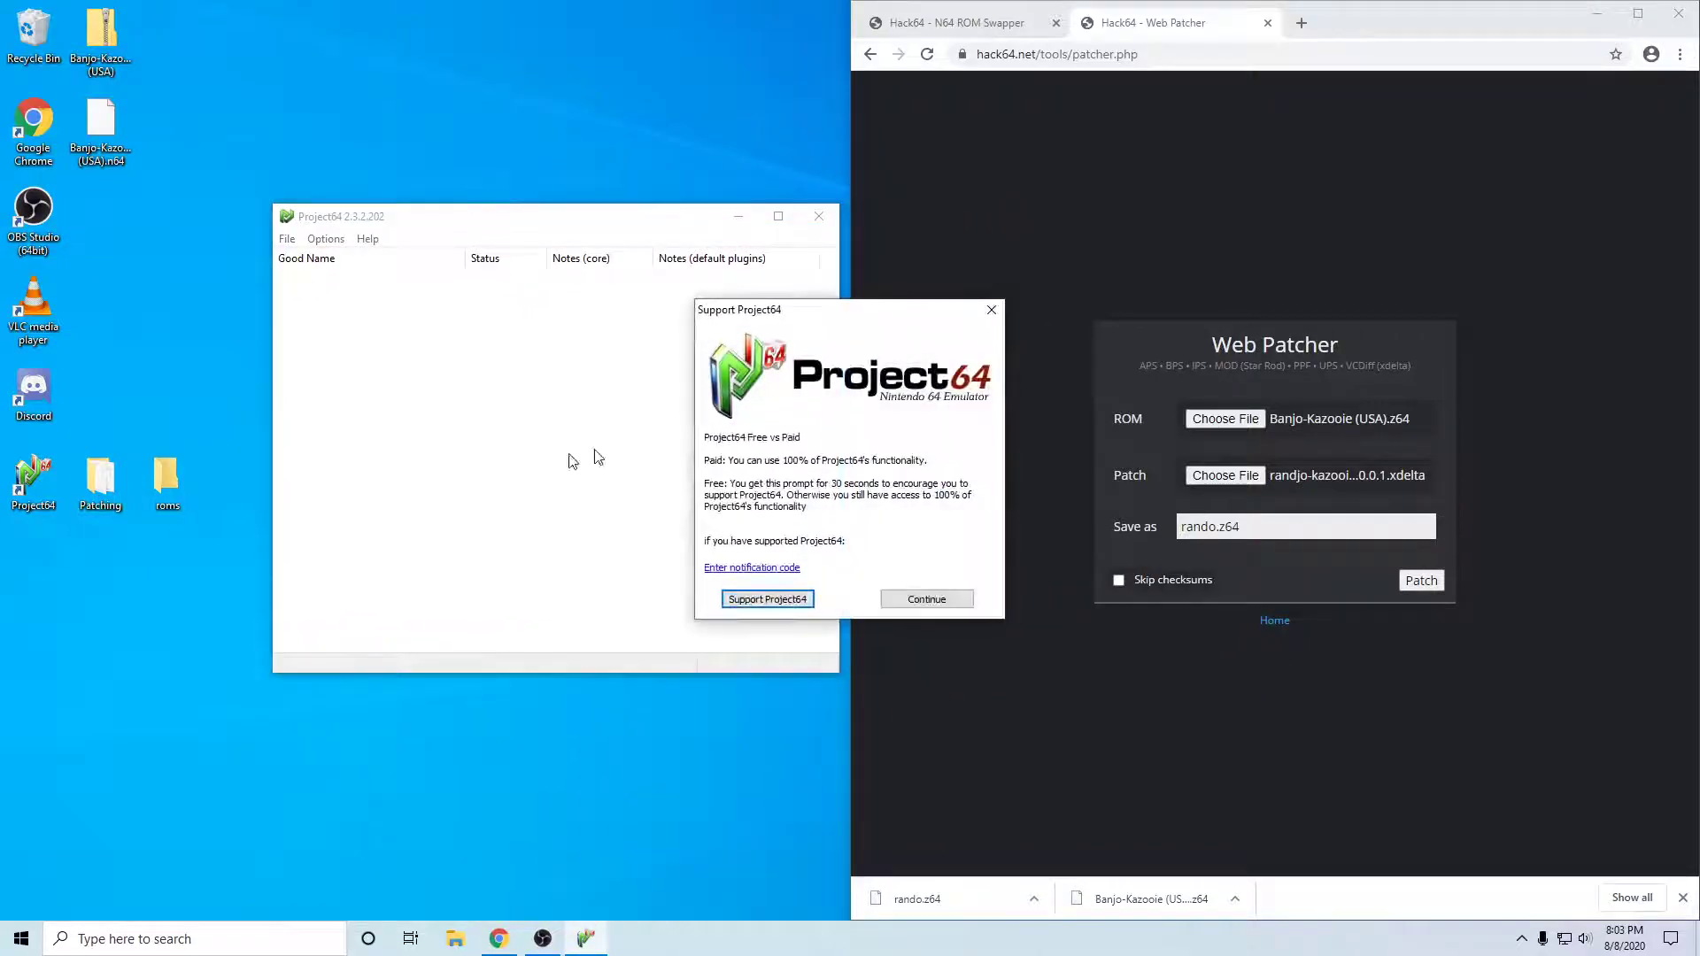
click(926, 598)
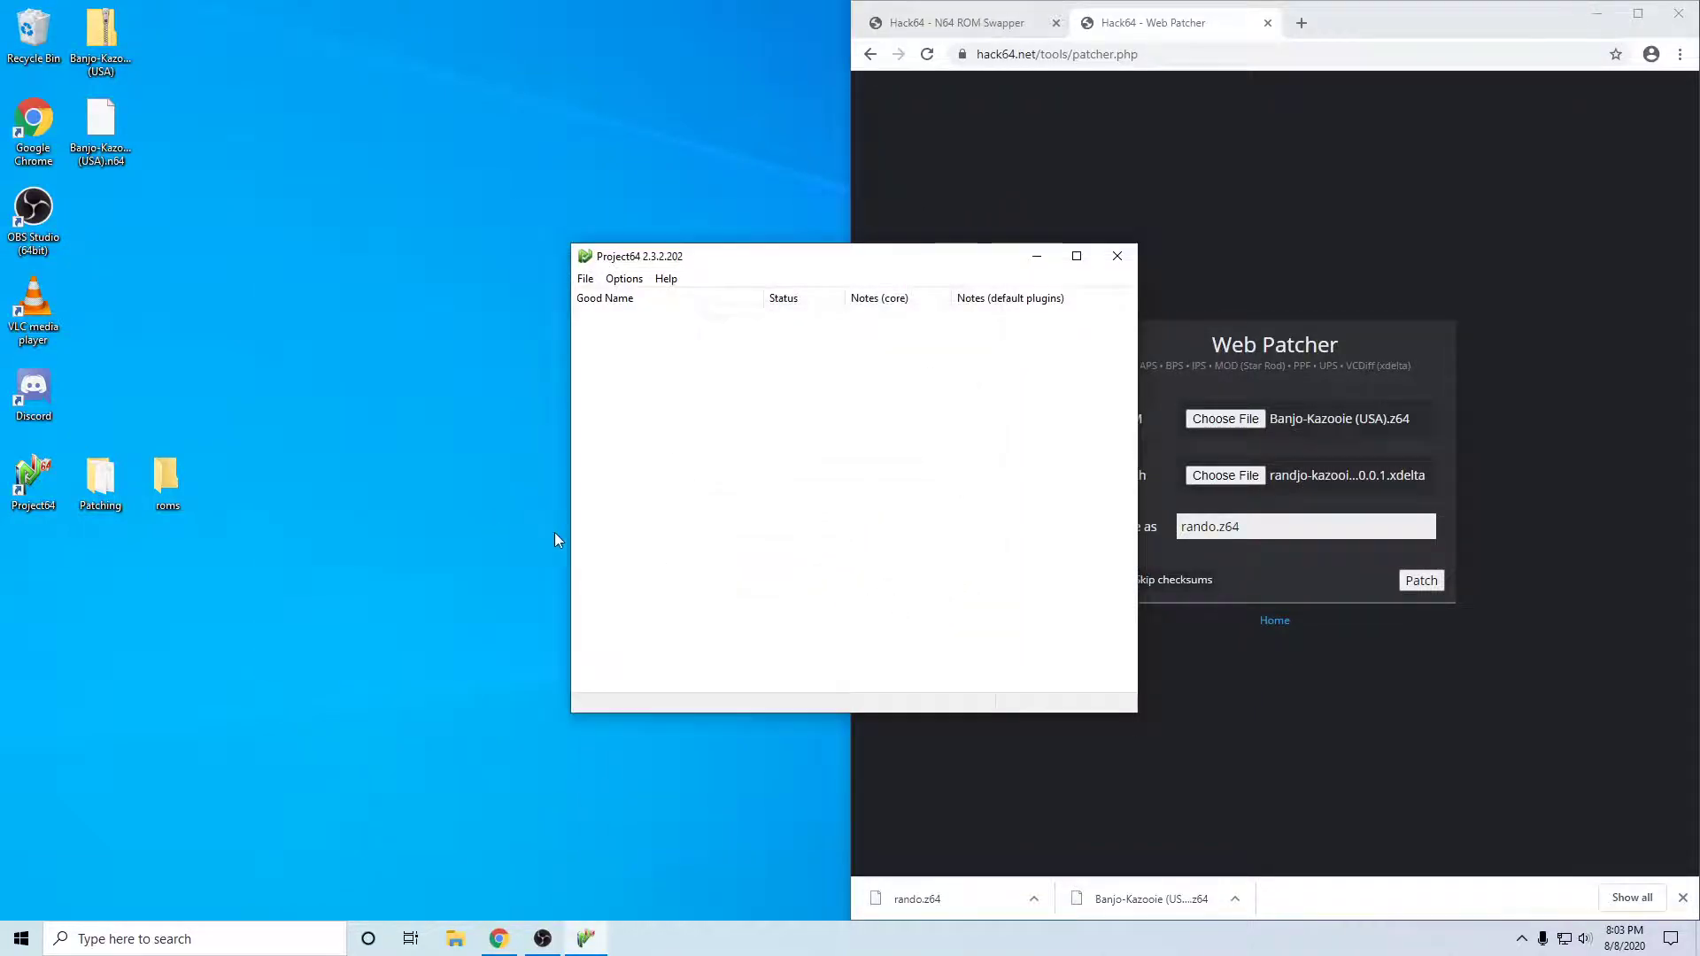
drag(705, 257, 391, 156)
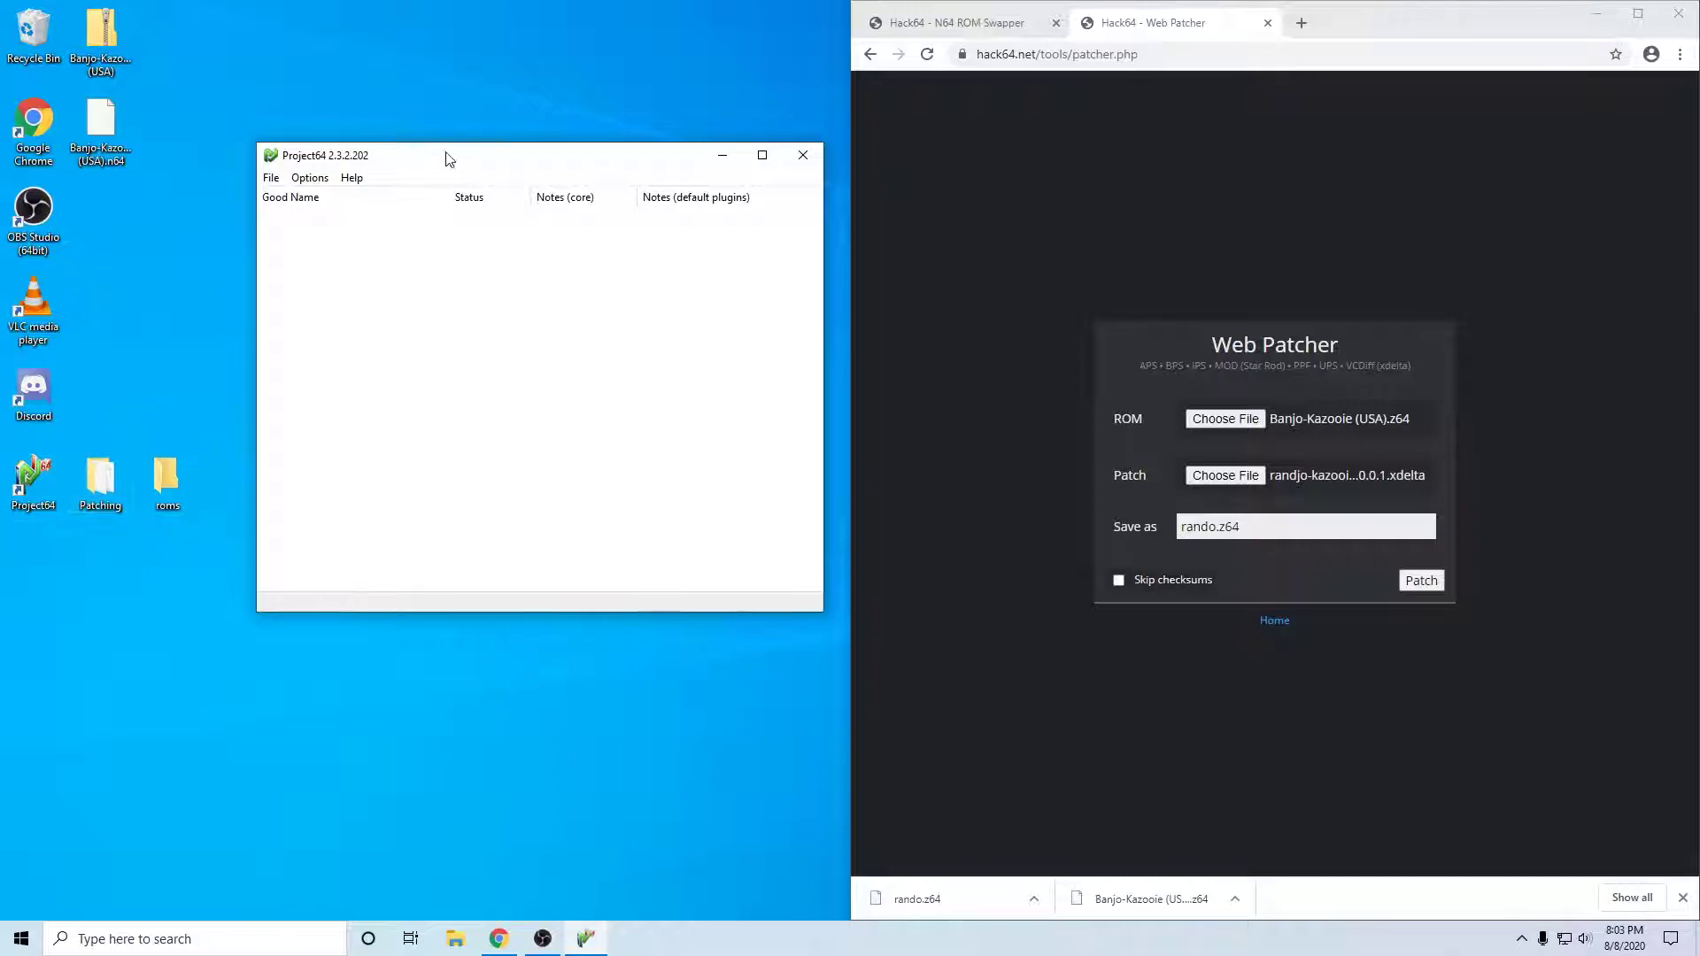
drag(358, 159, 362, 162)
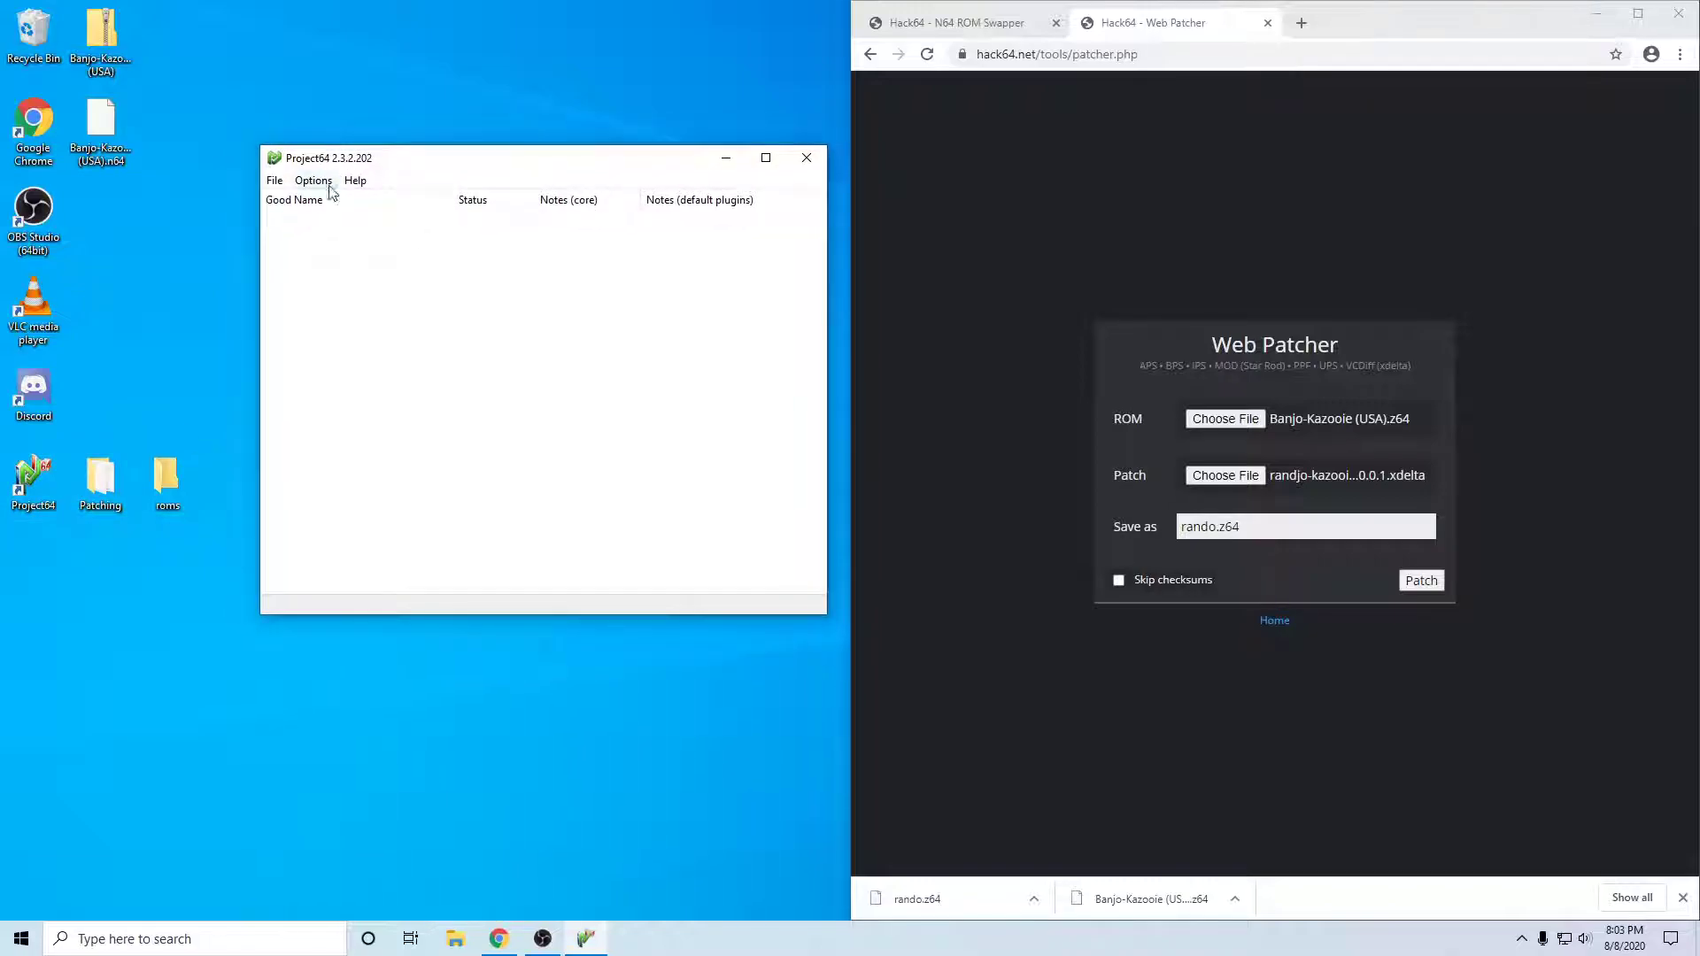
double_click(93, 485)
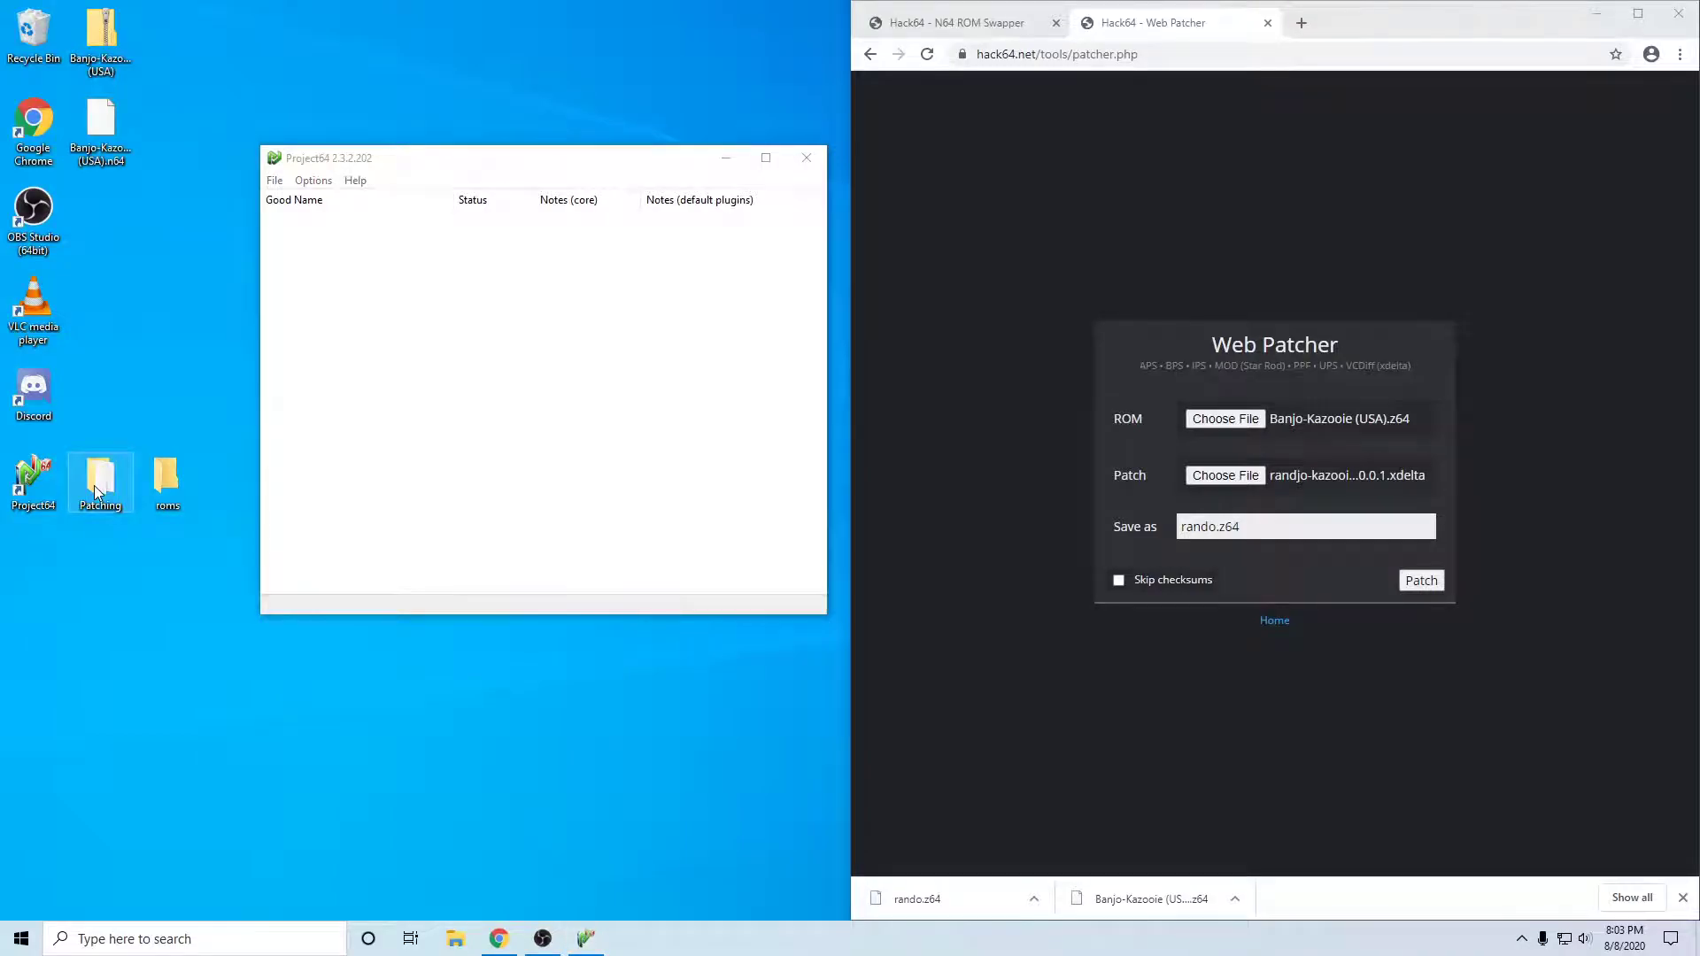
click(531, 311)
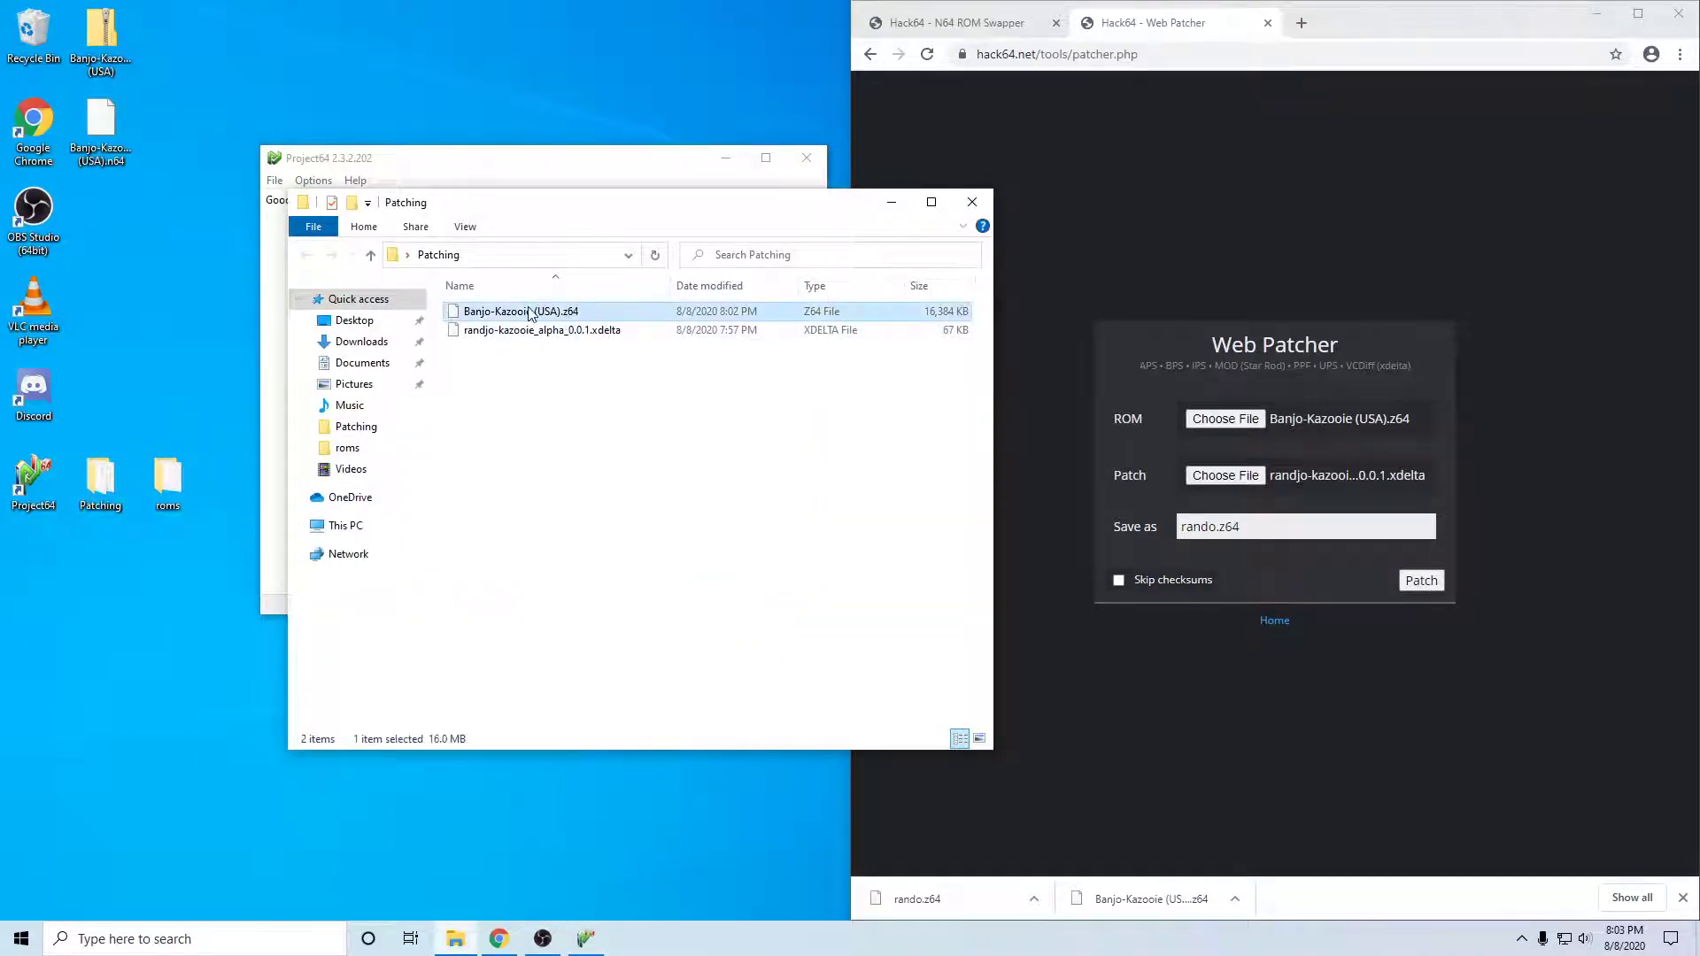
click(972, 201)
double_click(166, 483)
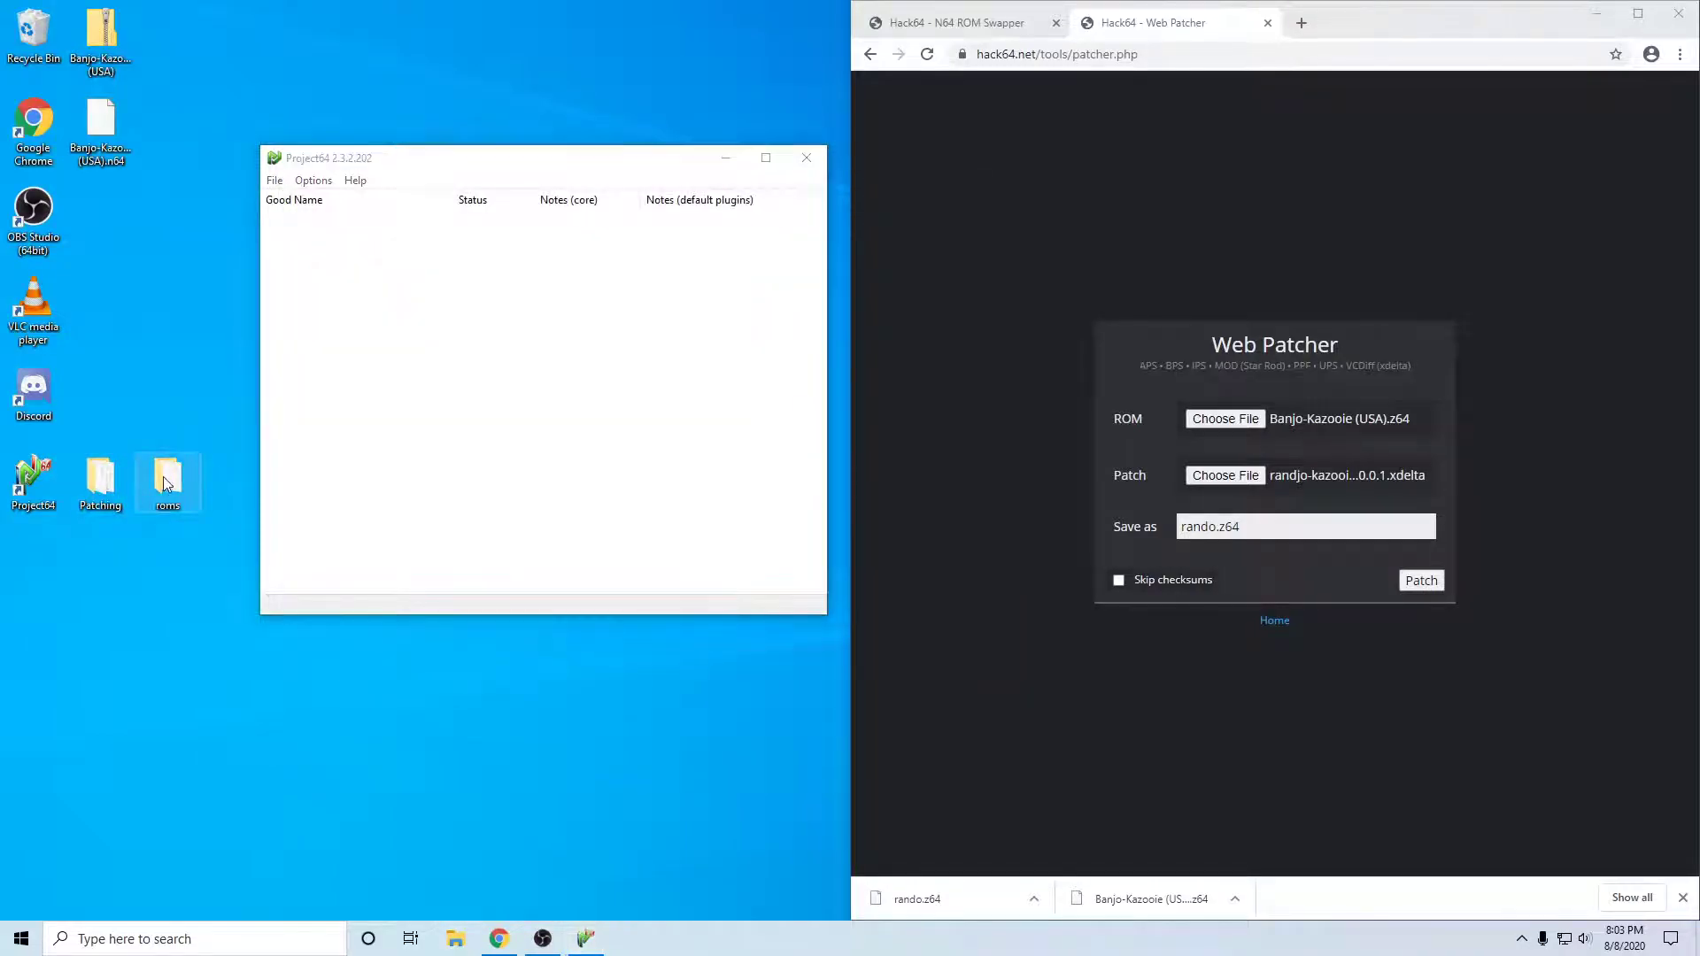
click(509, 317)
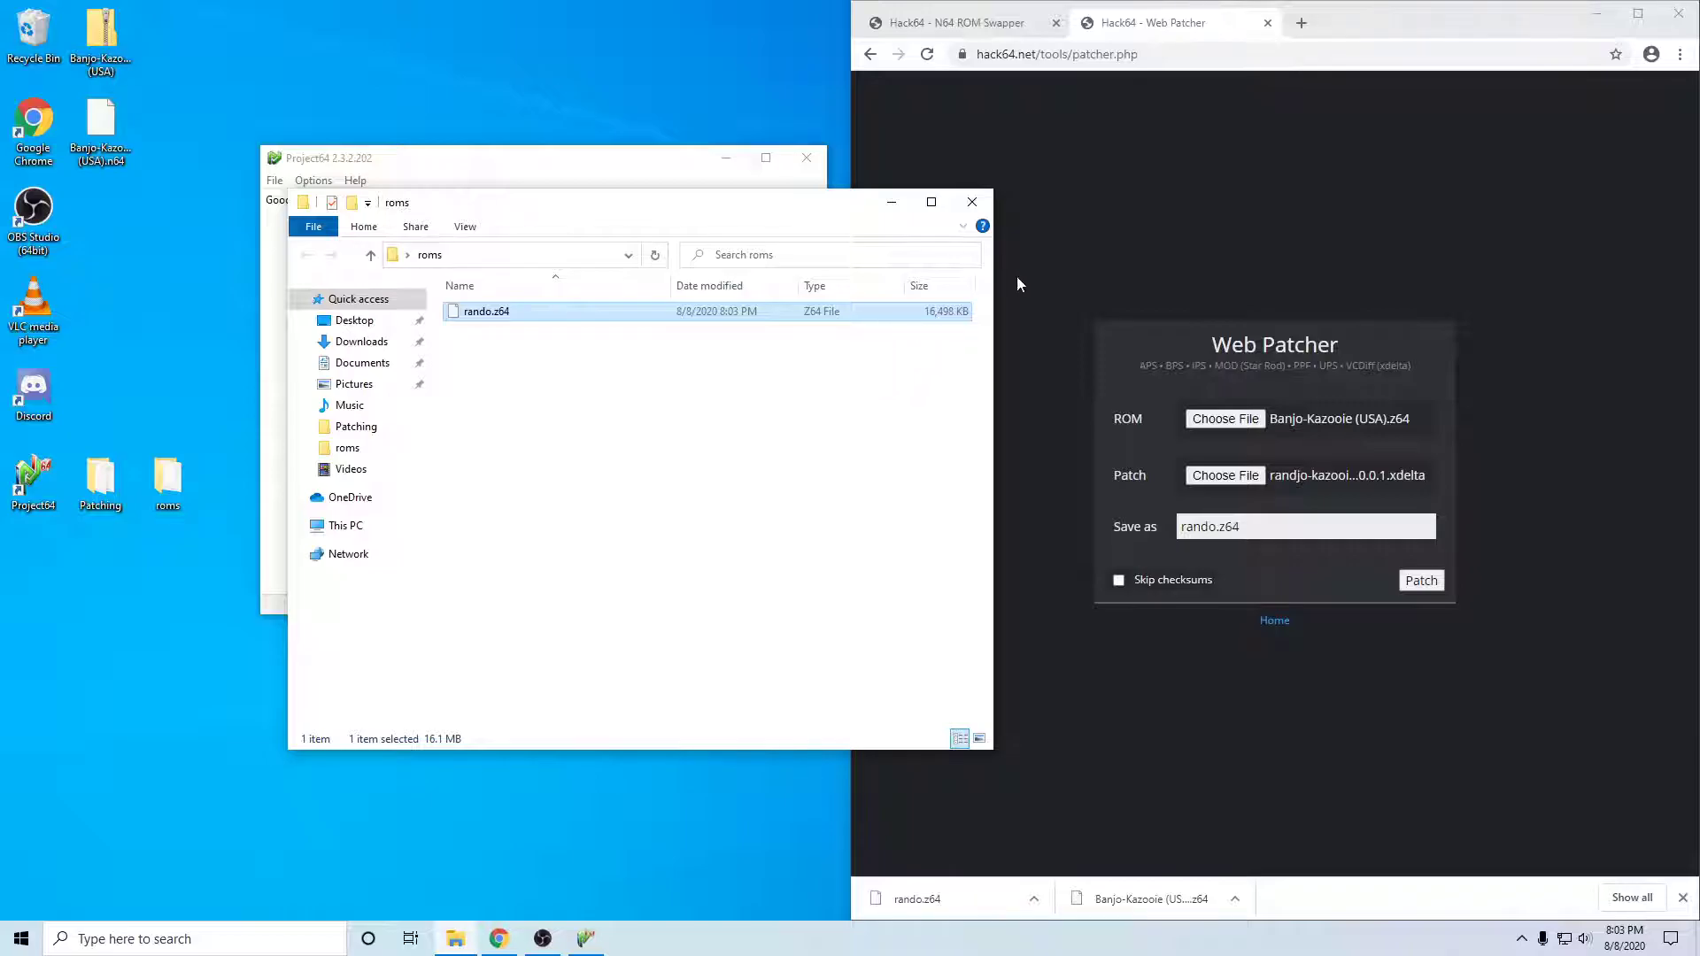
click(972, 203)
drag(384, 166, 394, 180)
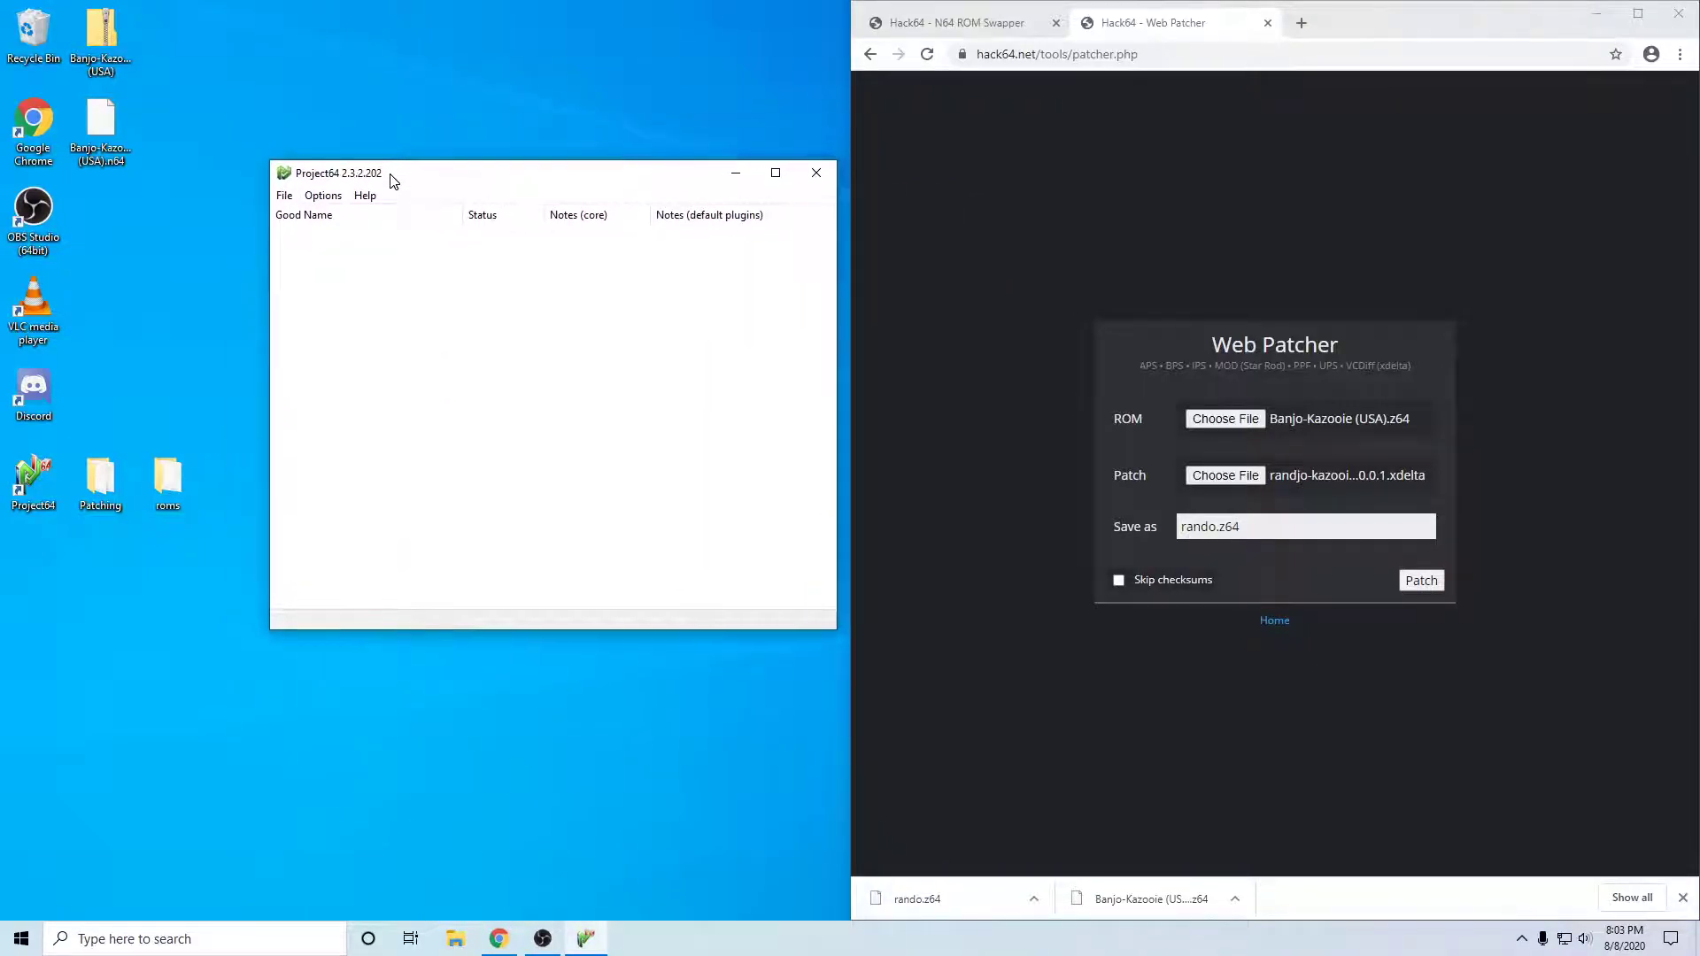
Set Project64's ROM directory to the roms folder under This PC > Desktop.
click(284, 194)
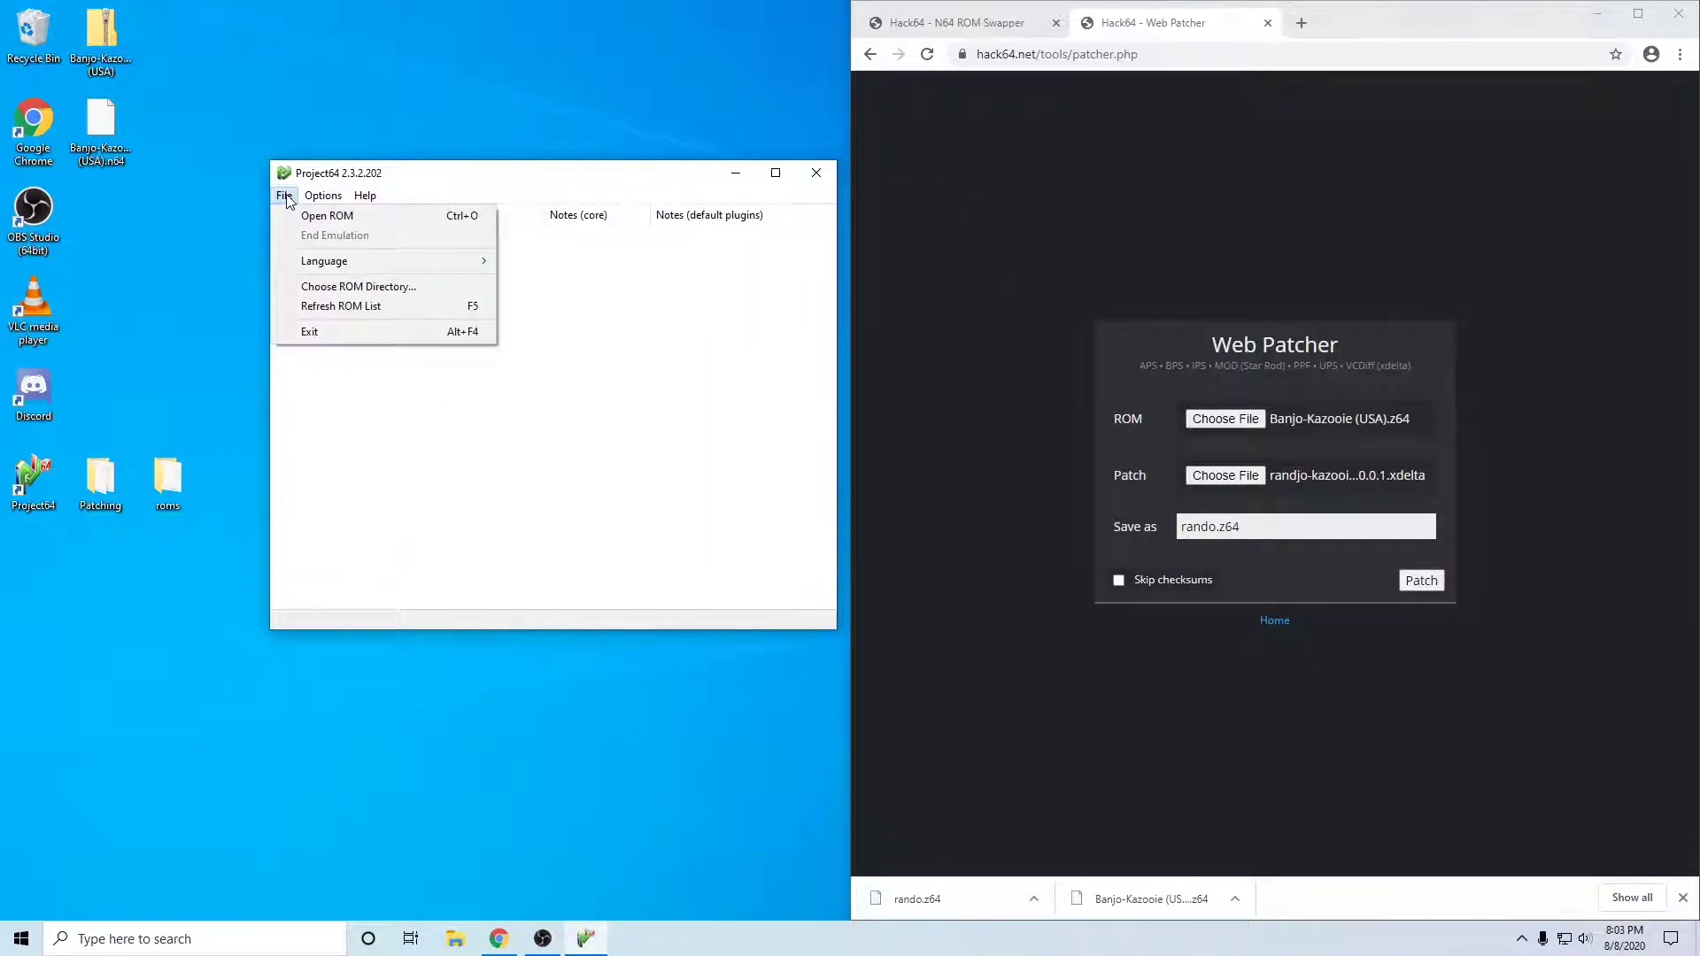
click(327, 288)
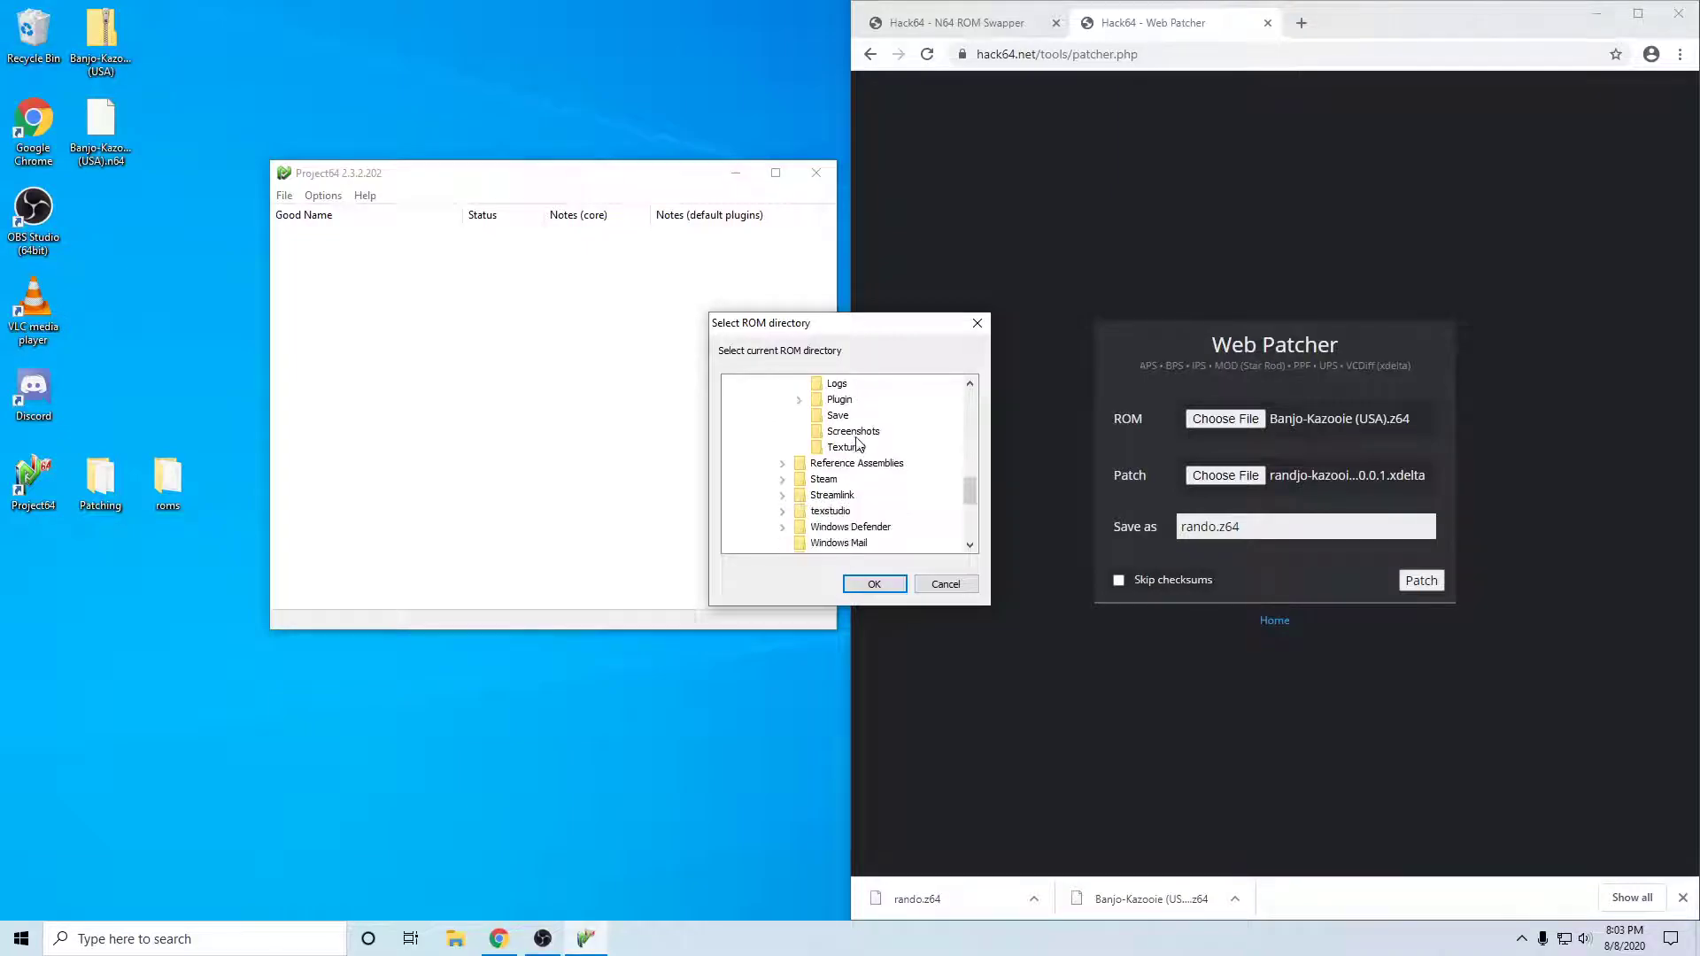
click(782, 384)
scroll(812, 429, up, 10)
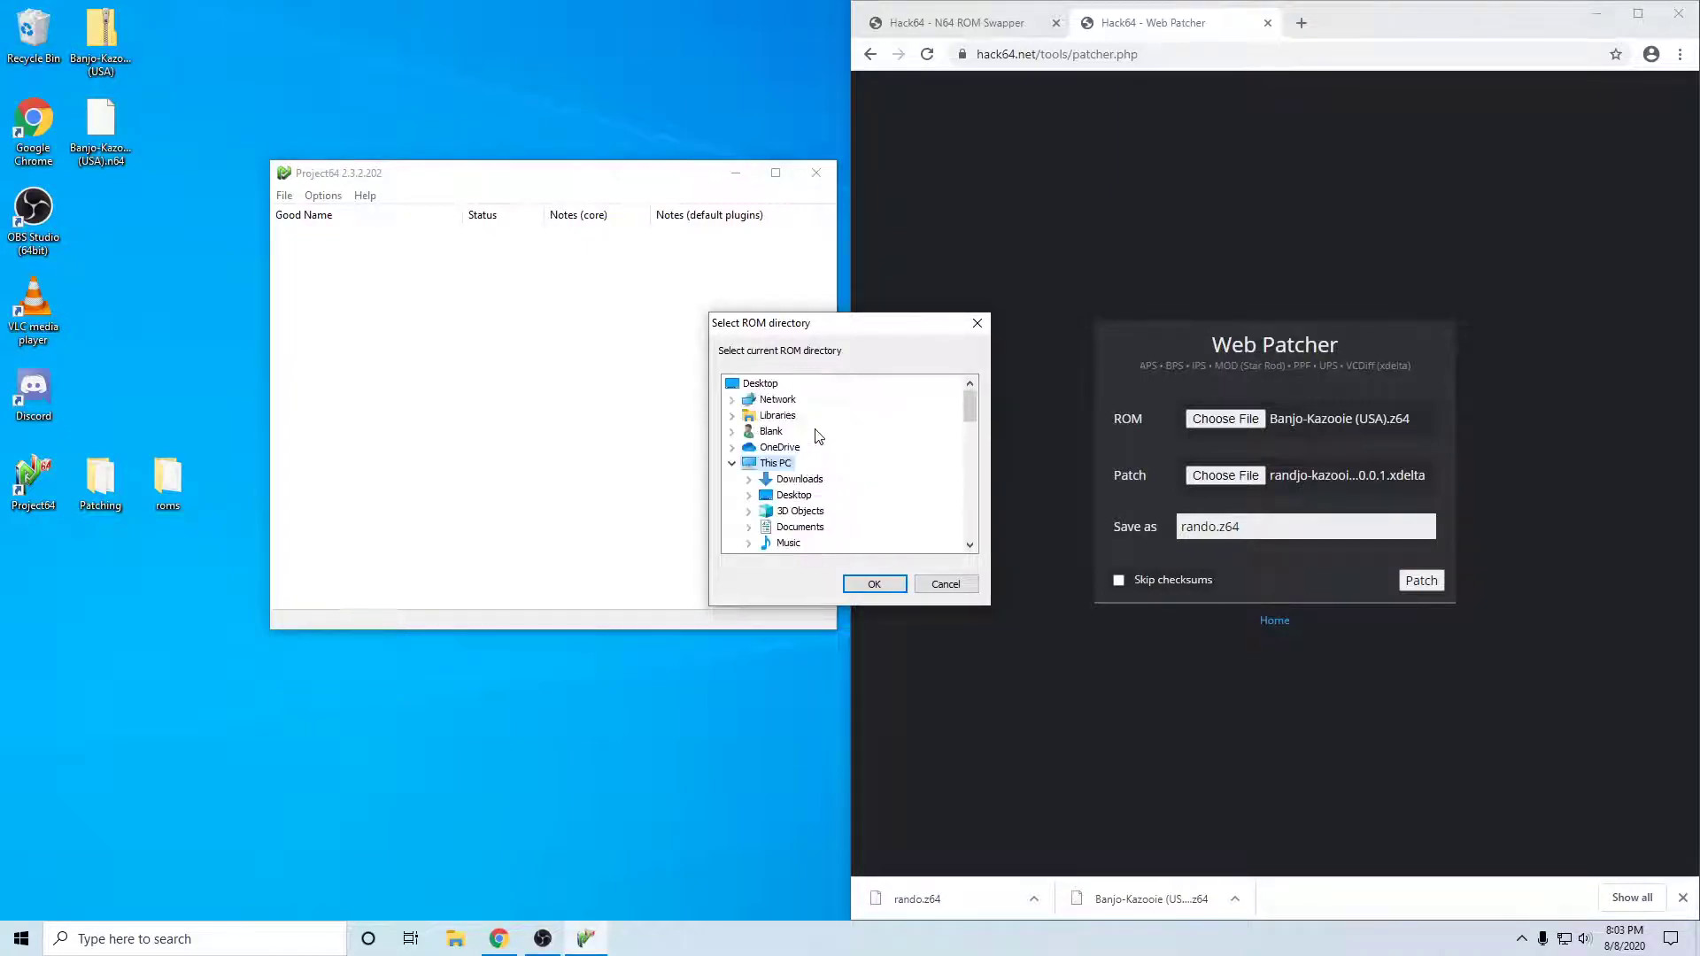
click(791, 497)
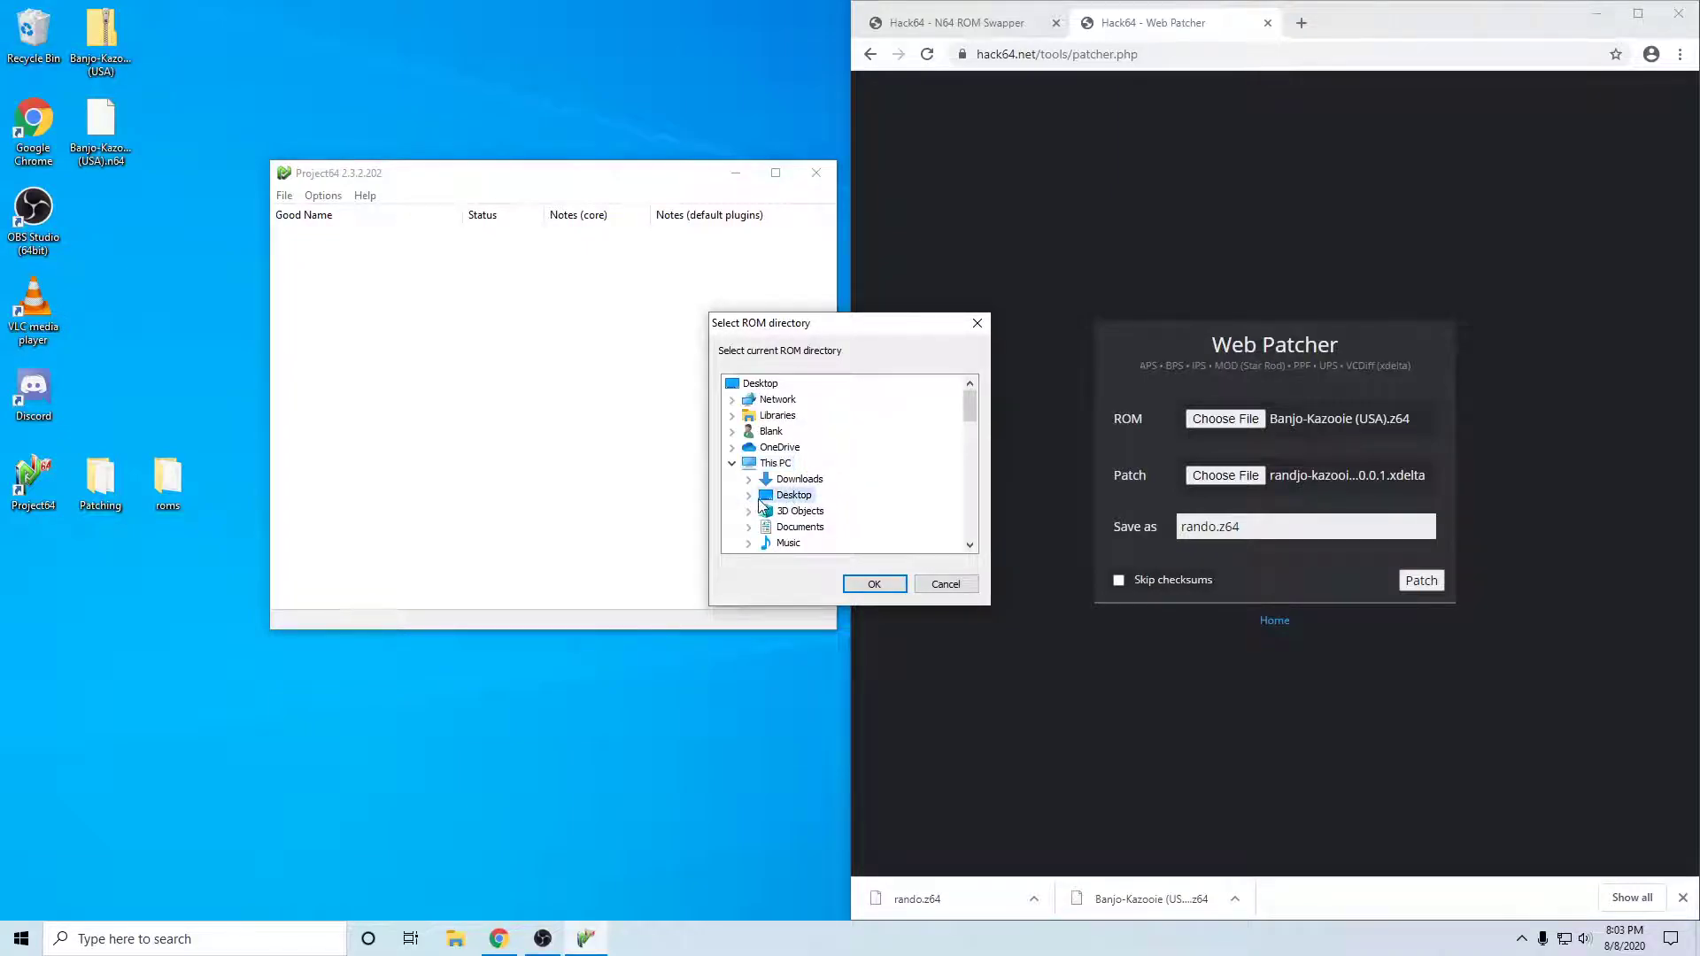
click(749, 495)
scroll(795, 498, down, 1)
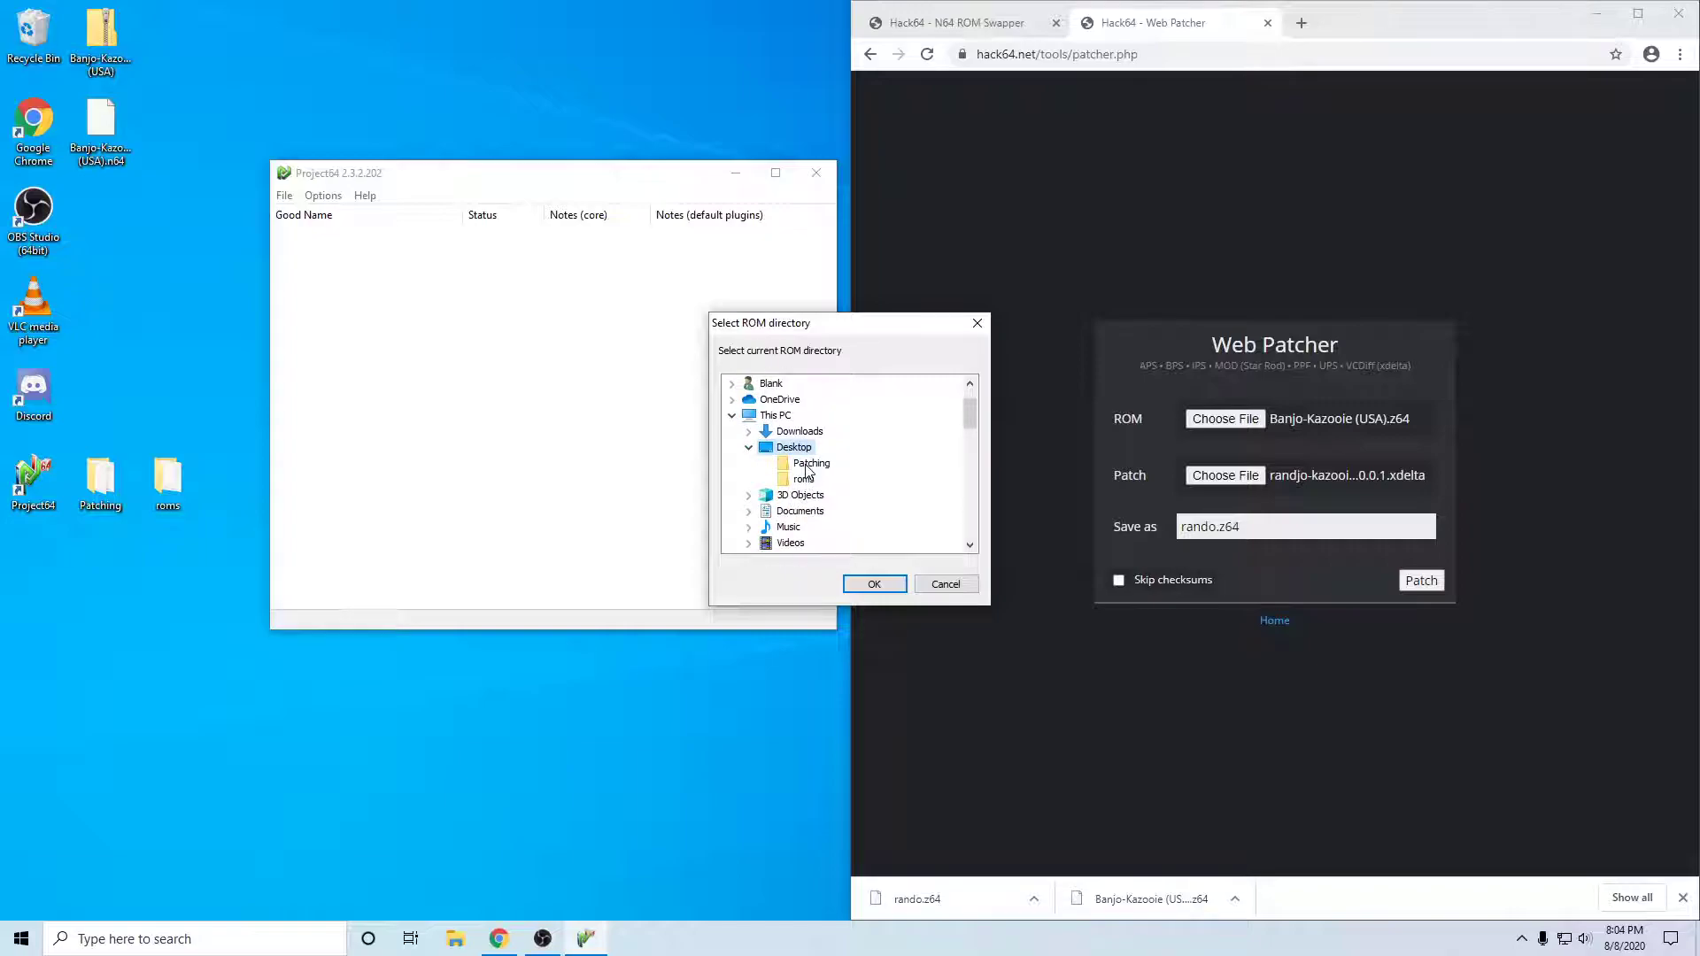
click(803, 479)
click(874, 583)
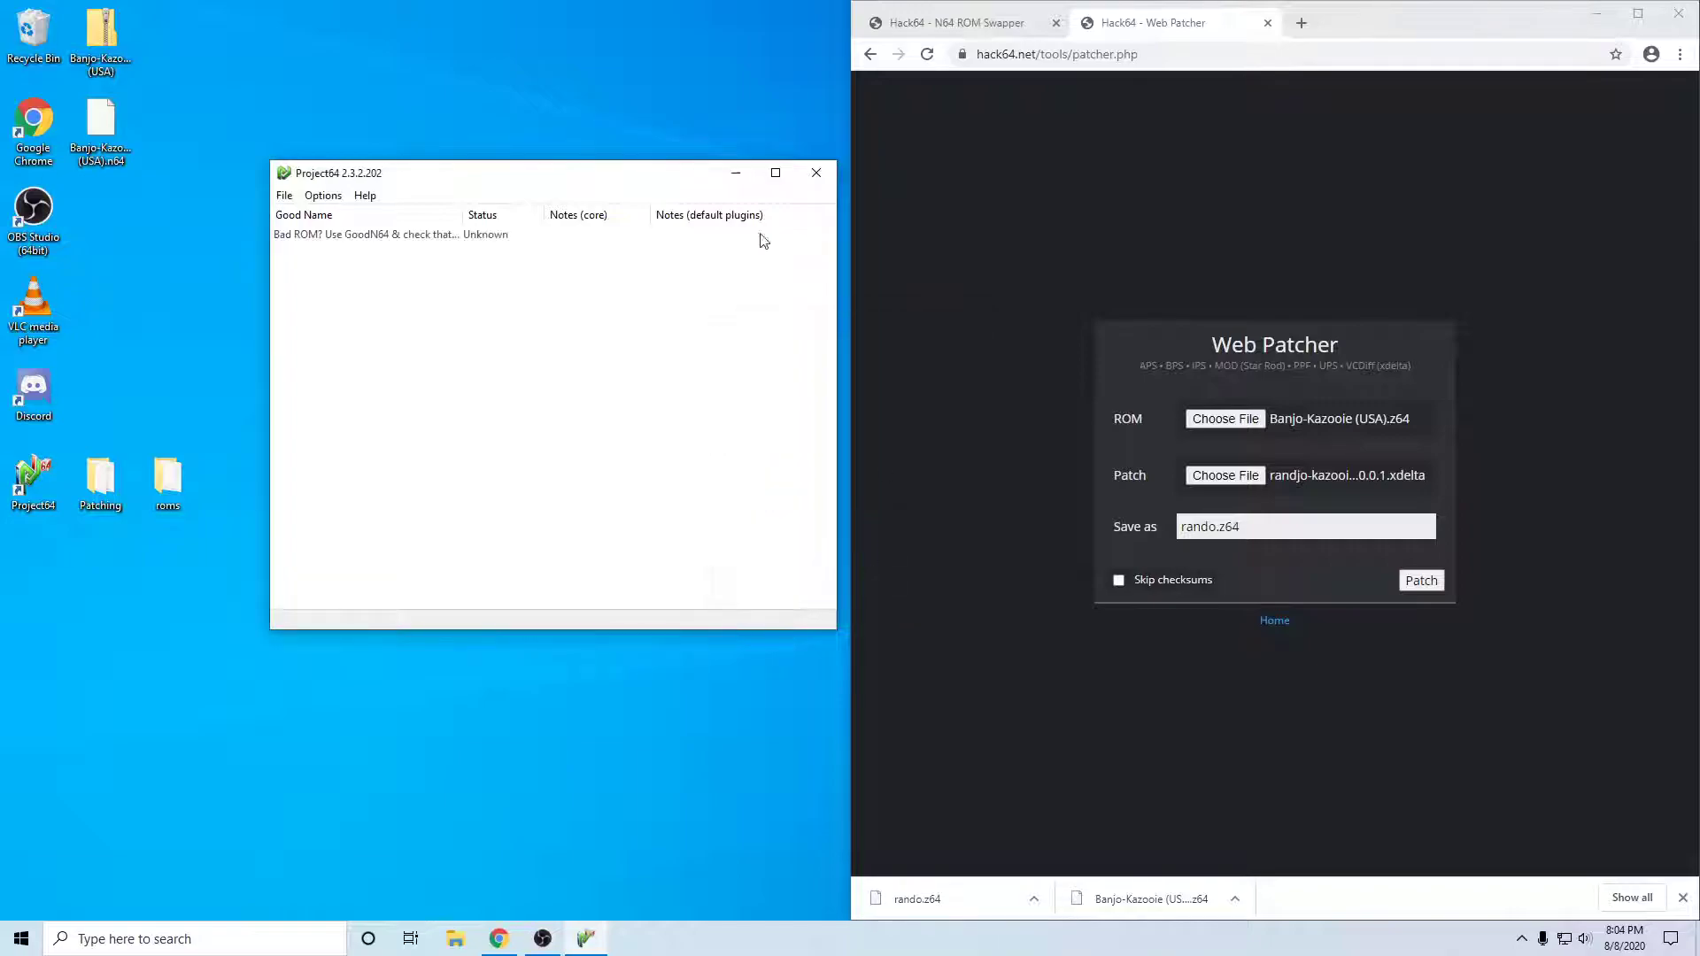
Select the newly listed ROM entry and start loading it.
click(360, 239)
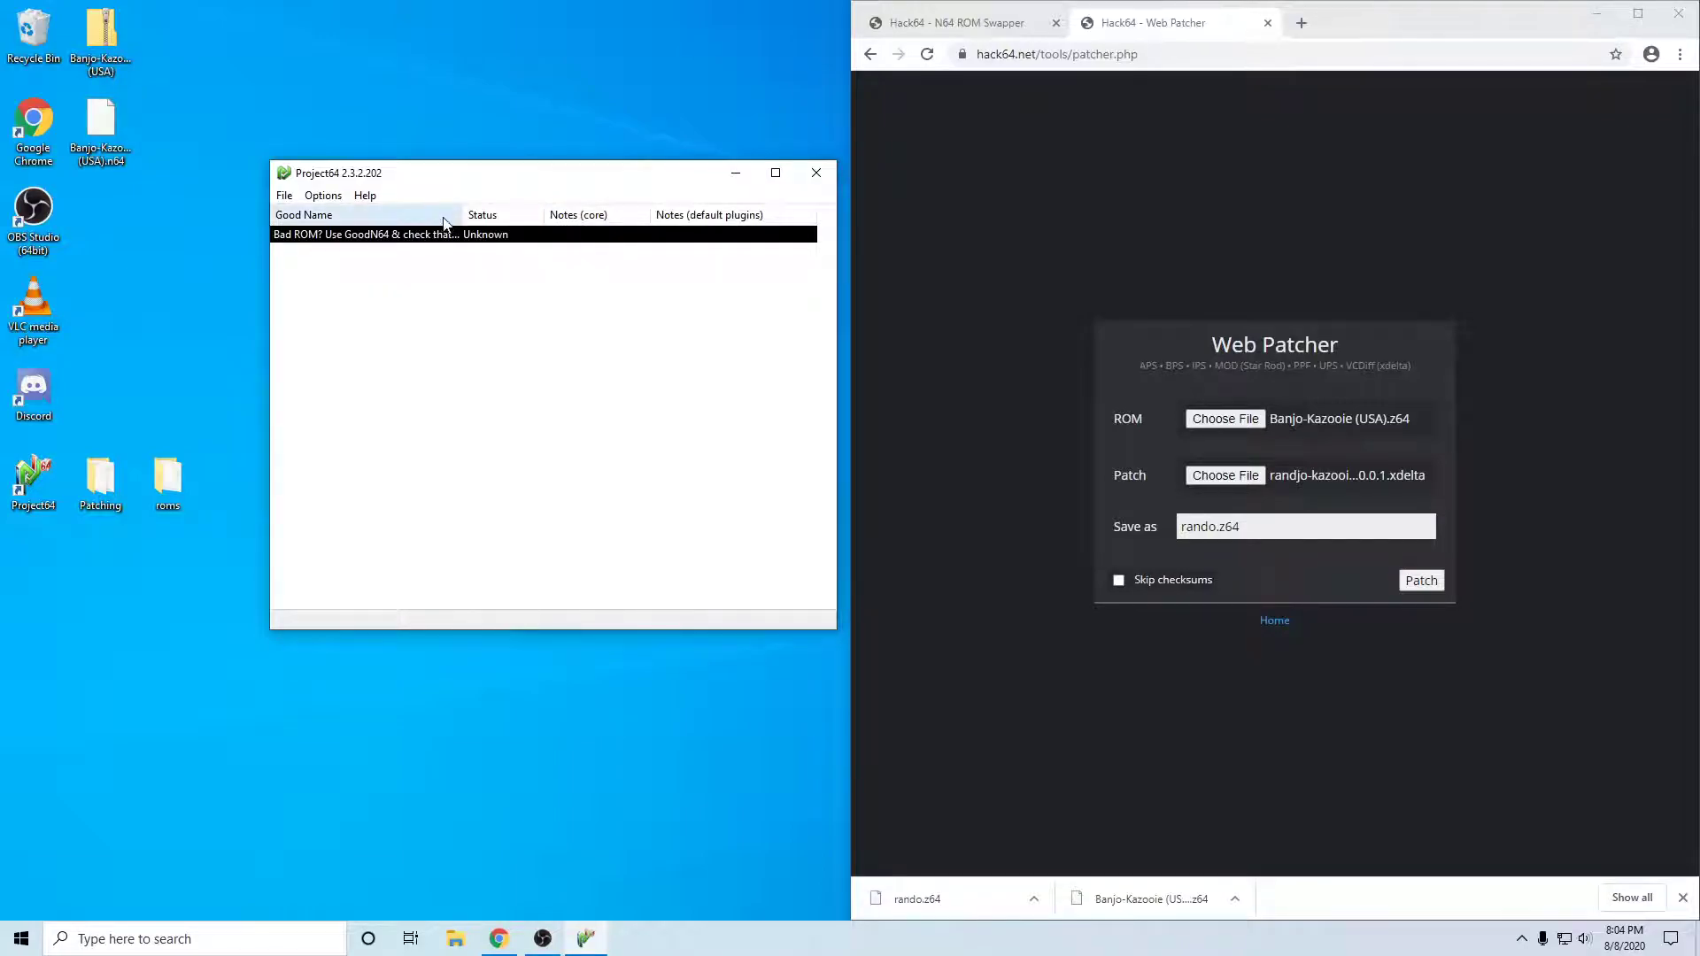
click(478, 294)
double_click(436, 236)
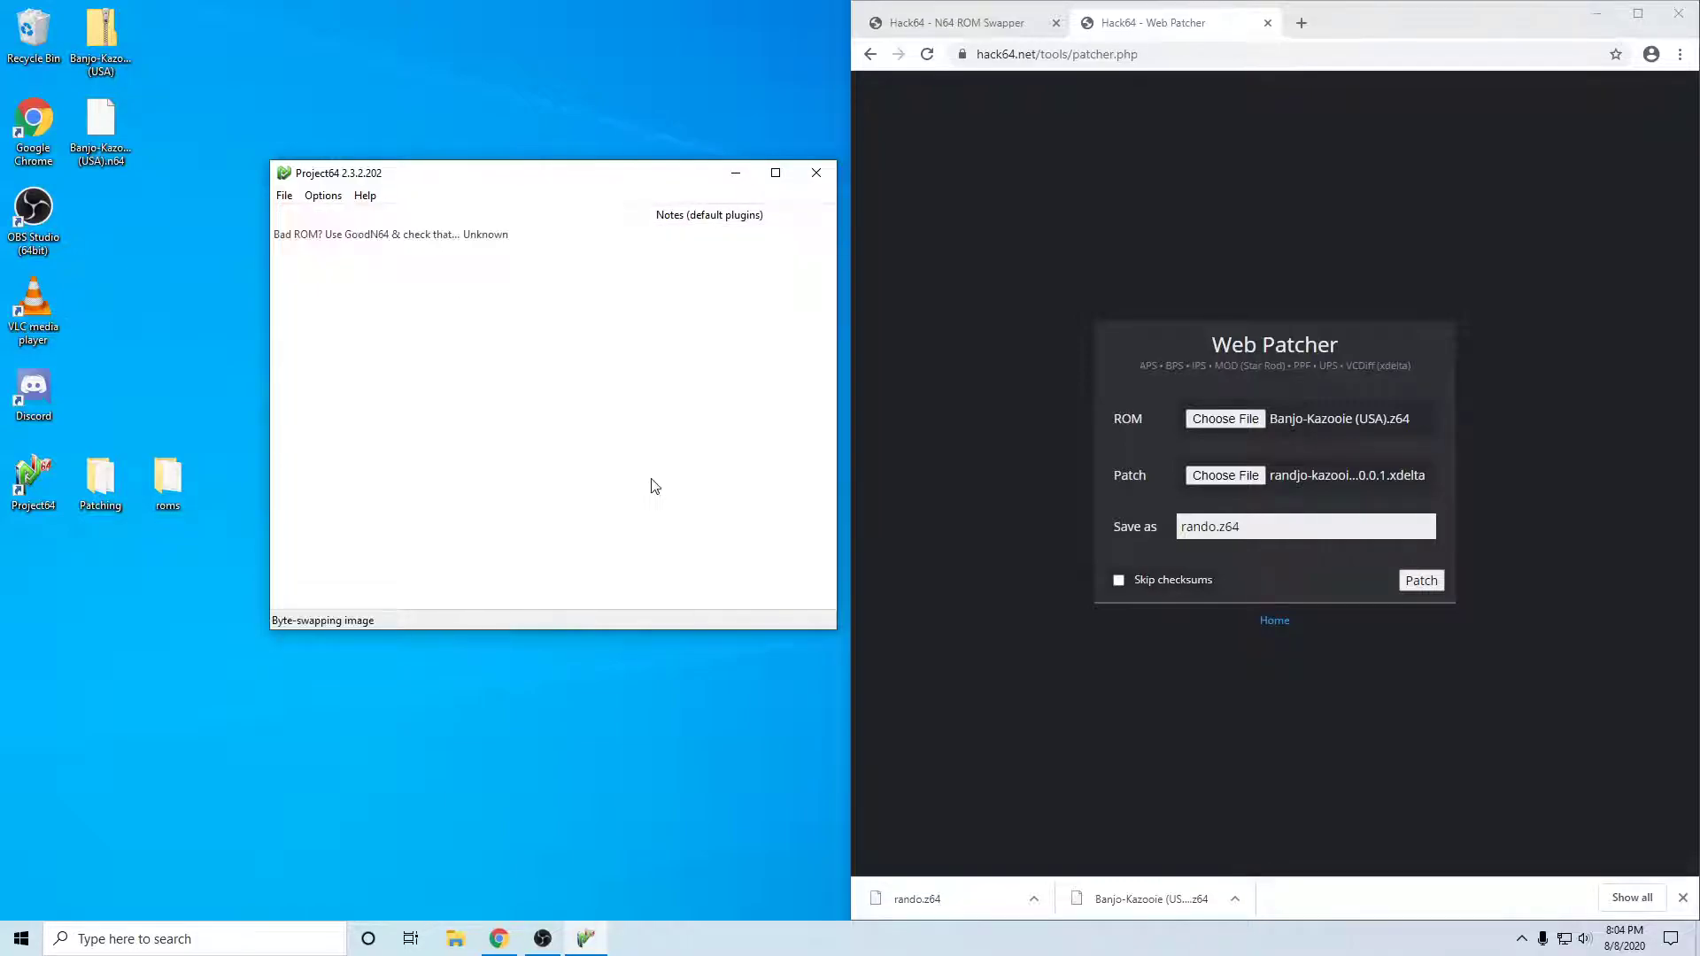
Uncheck Hide advanced settings in Options > Settings and apply the change.
click(324, 195)
click(333, 306)
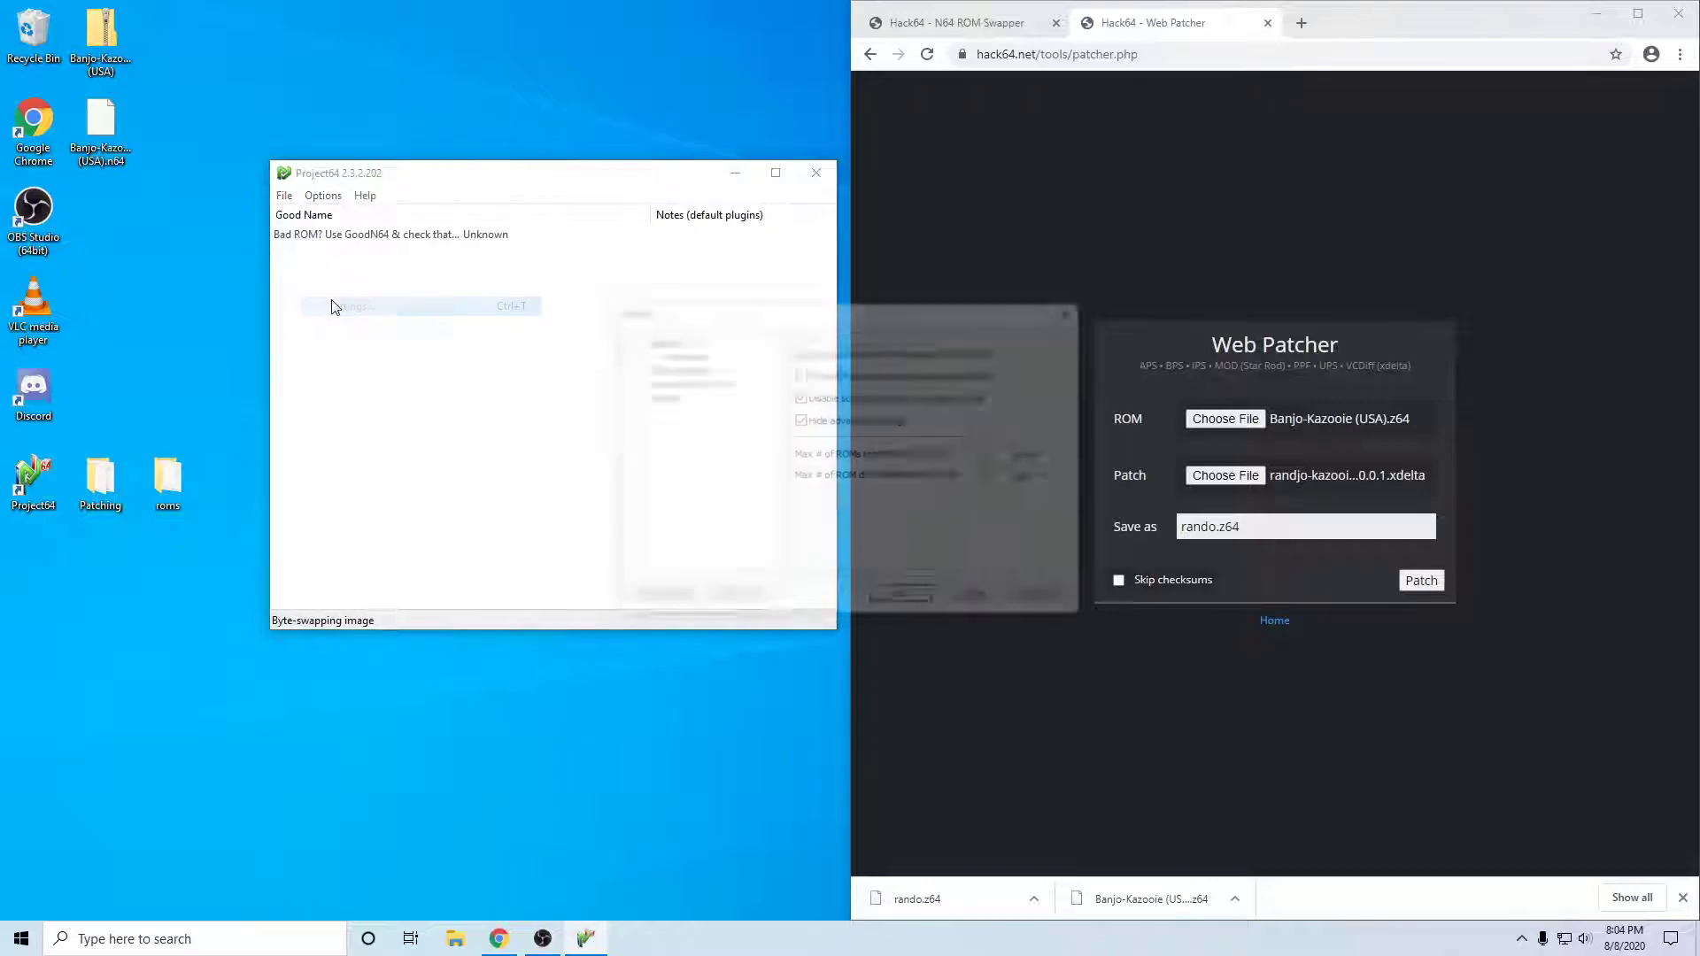
click(832, 421)
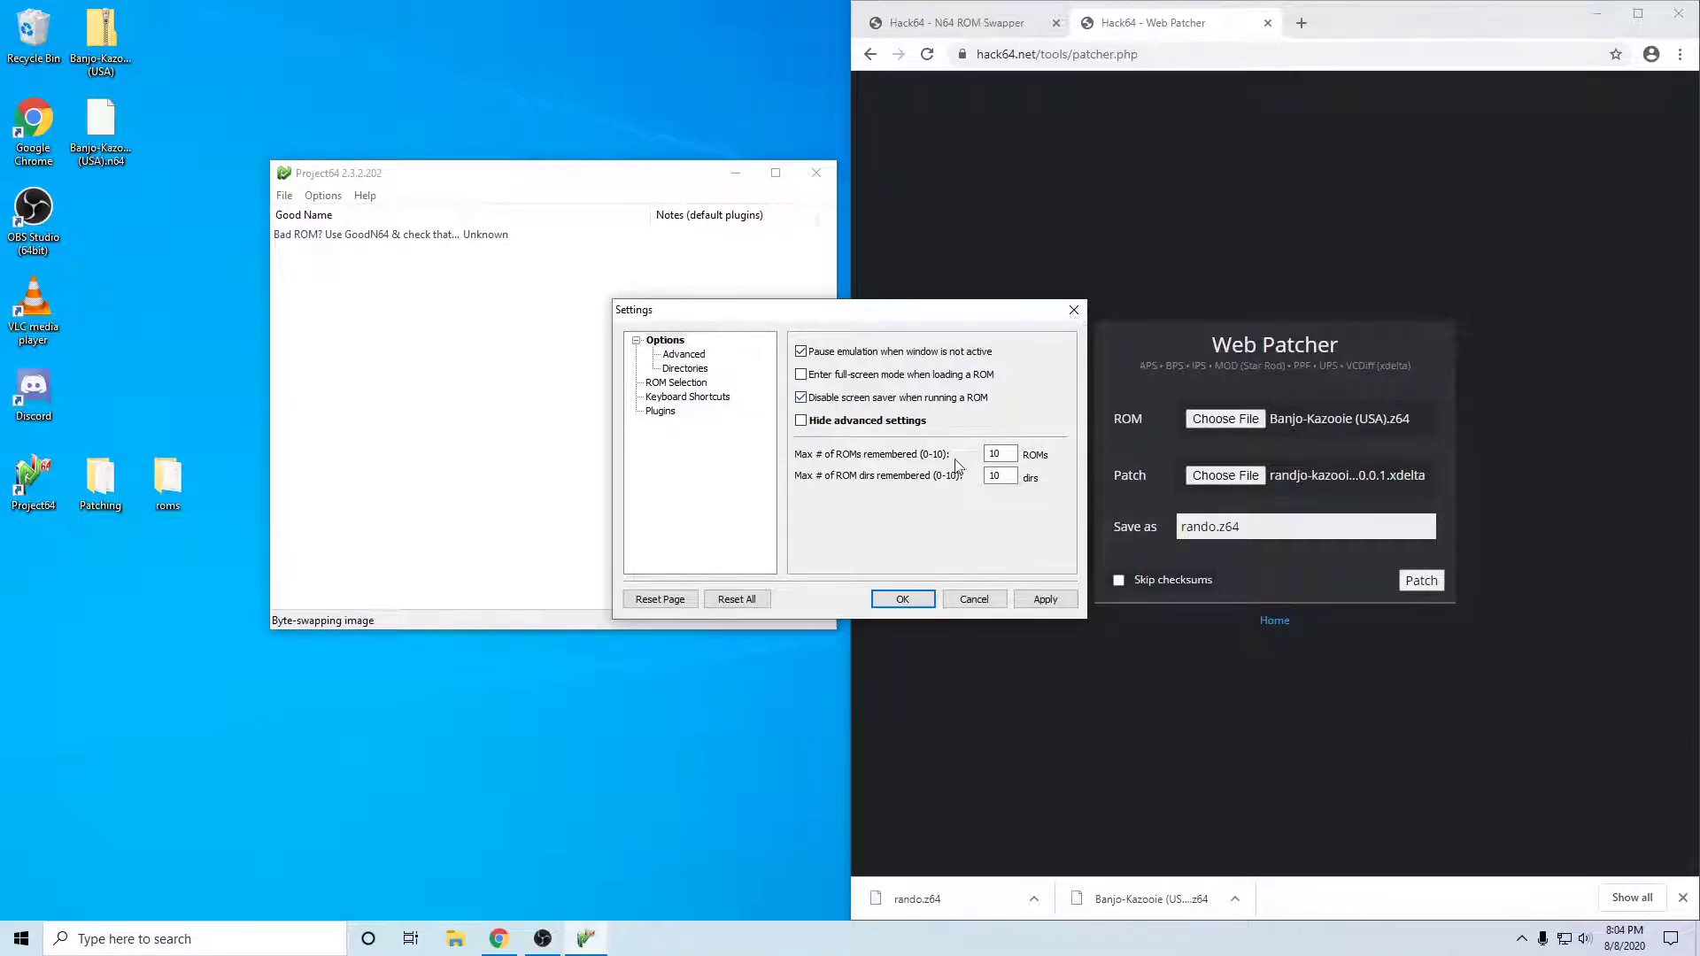
click(1045, 600)
click(900, 599)
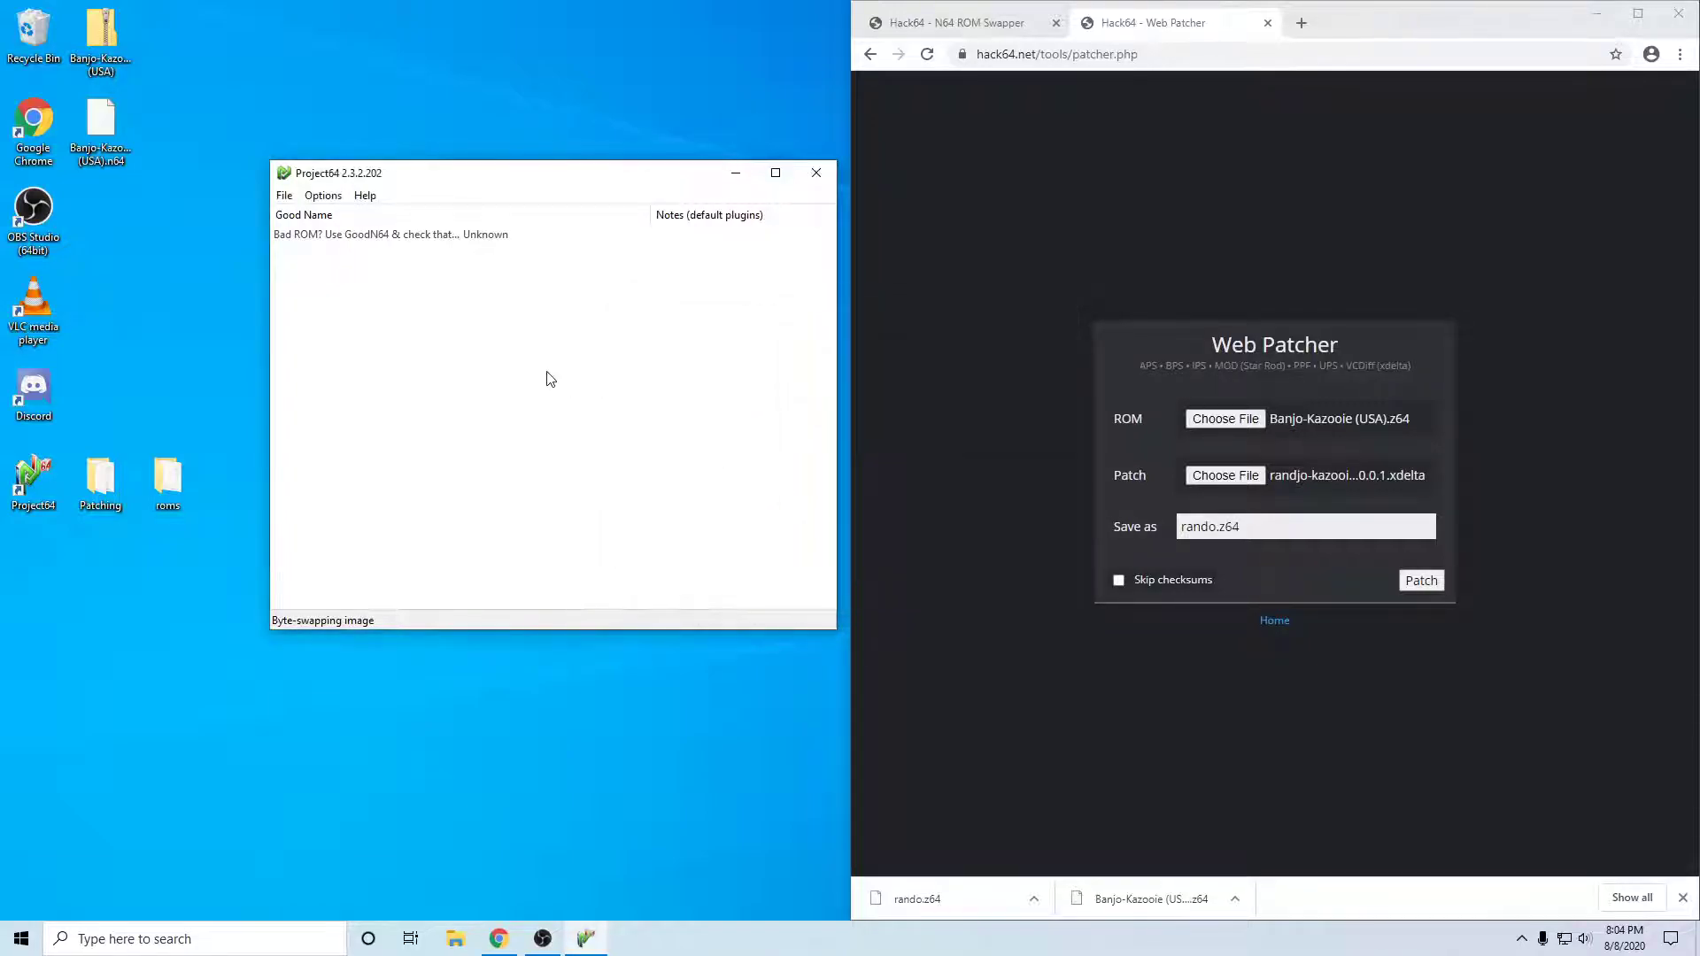
Open the ROM's Edit Game Settings and set Memory size to 8 MB.
click(379, 234)
right_click(372, 233)
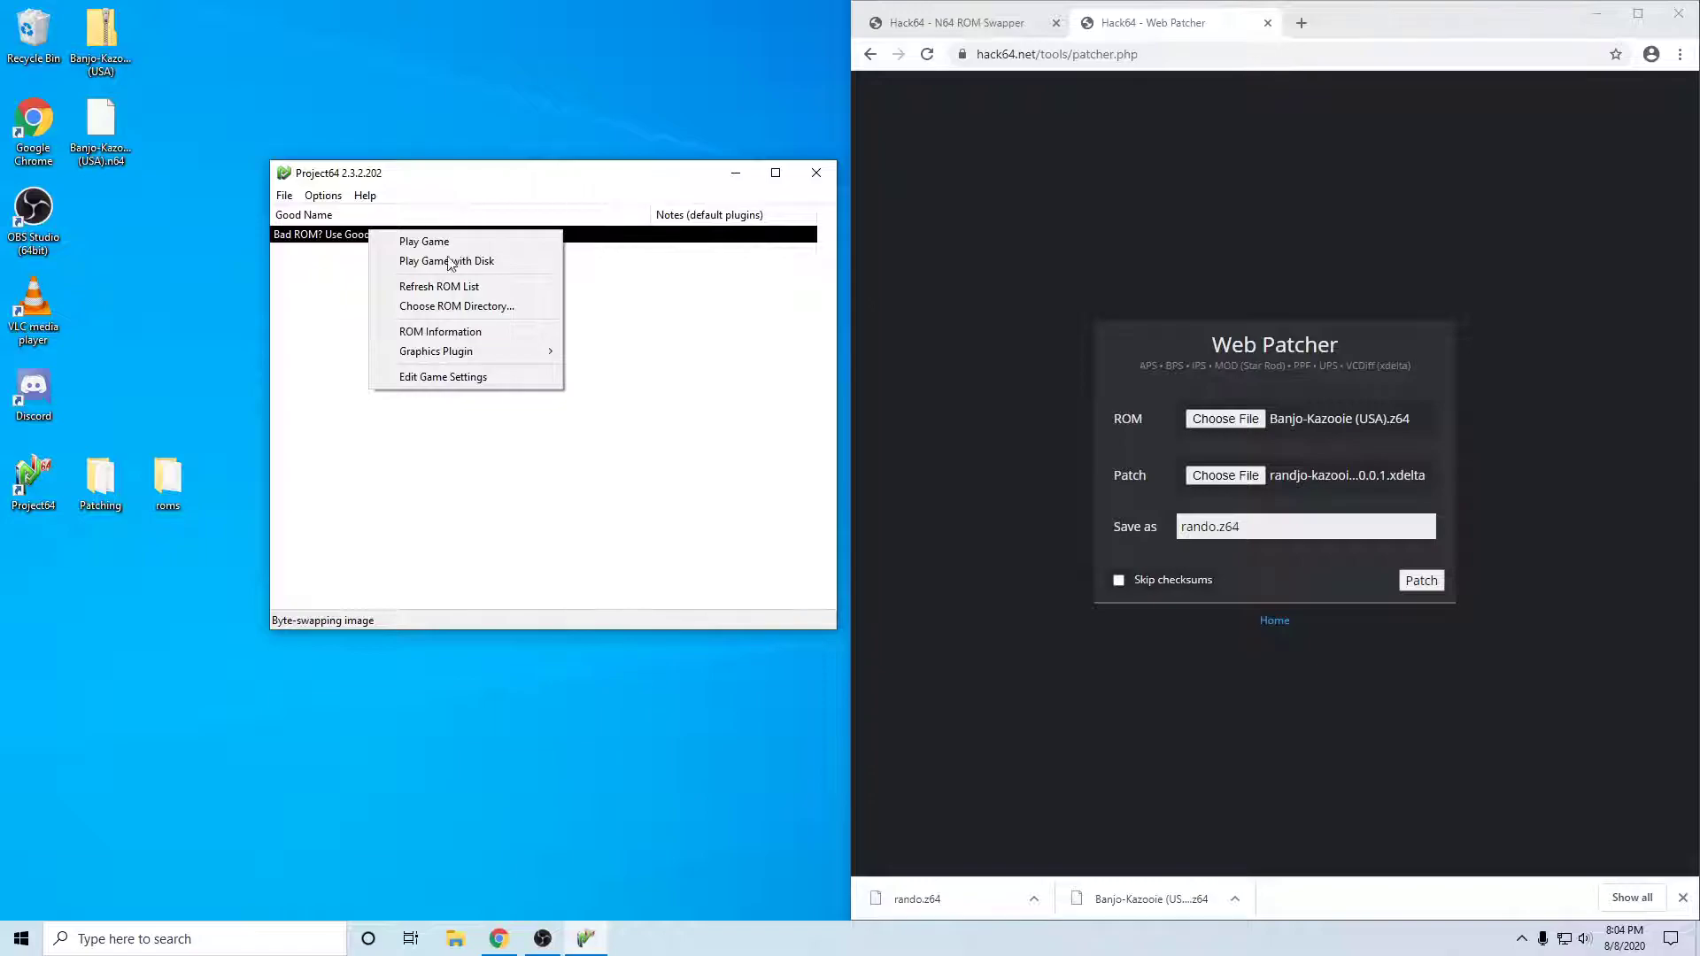
click(475, 379)
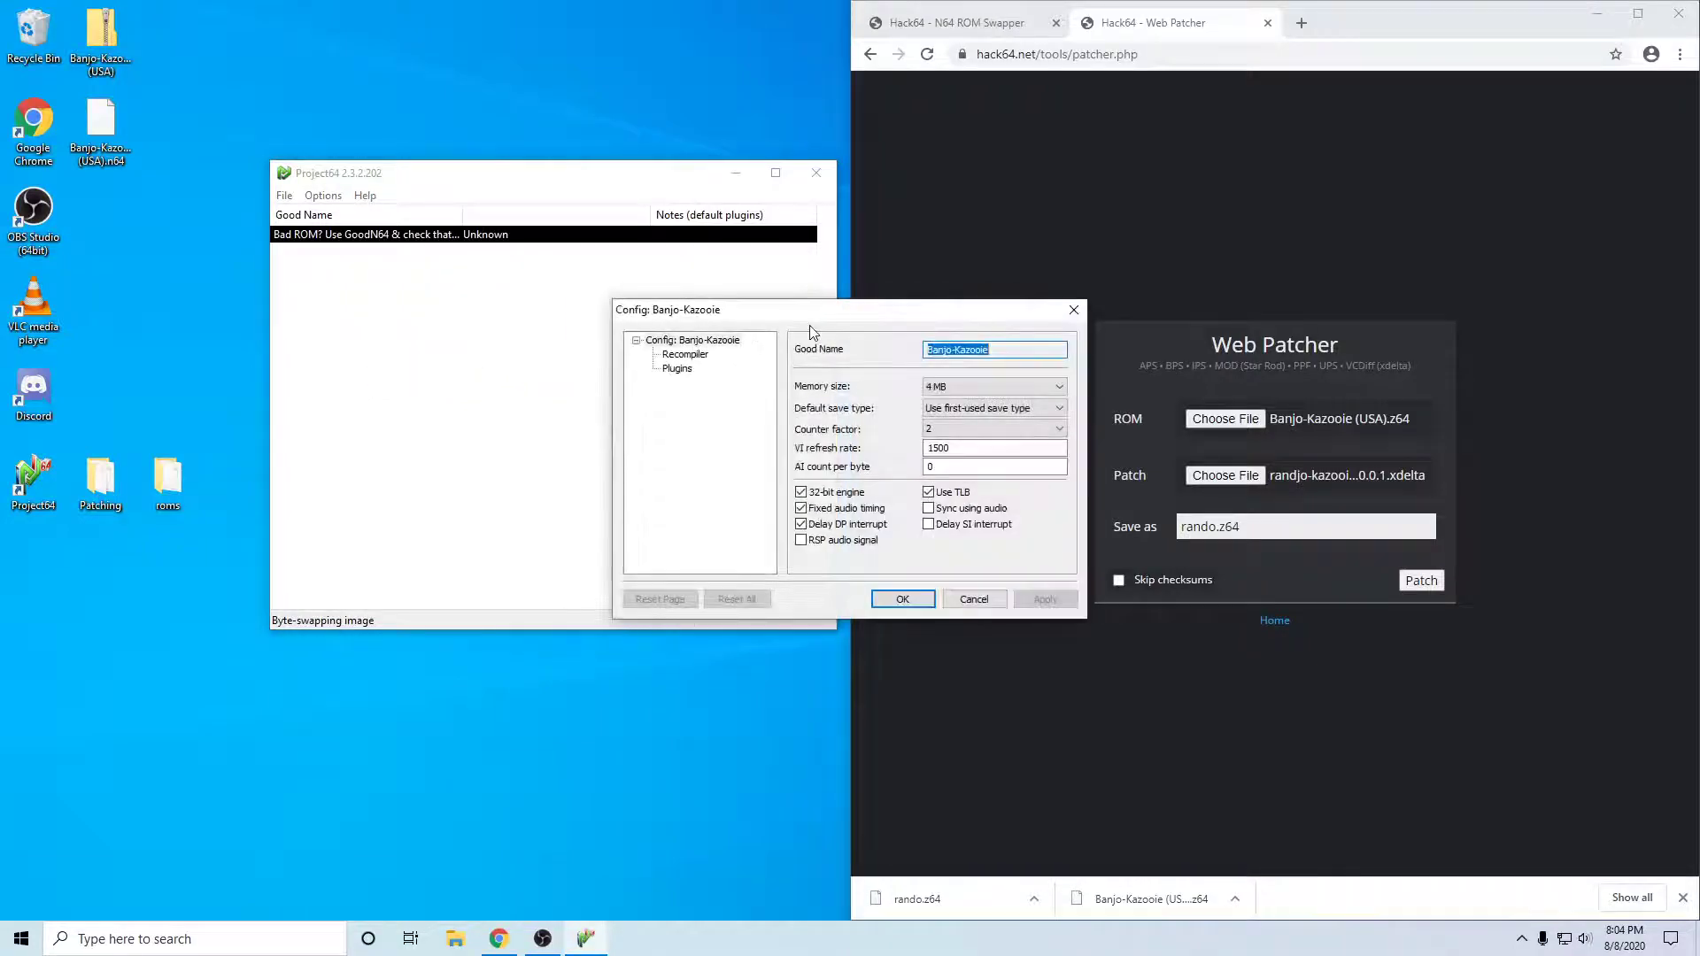
click(958, 389)
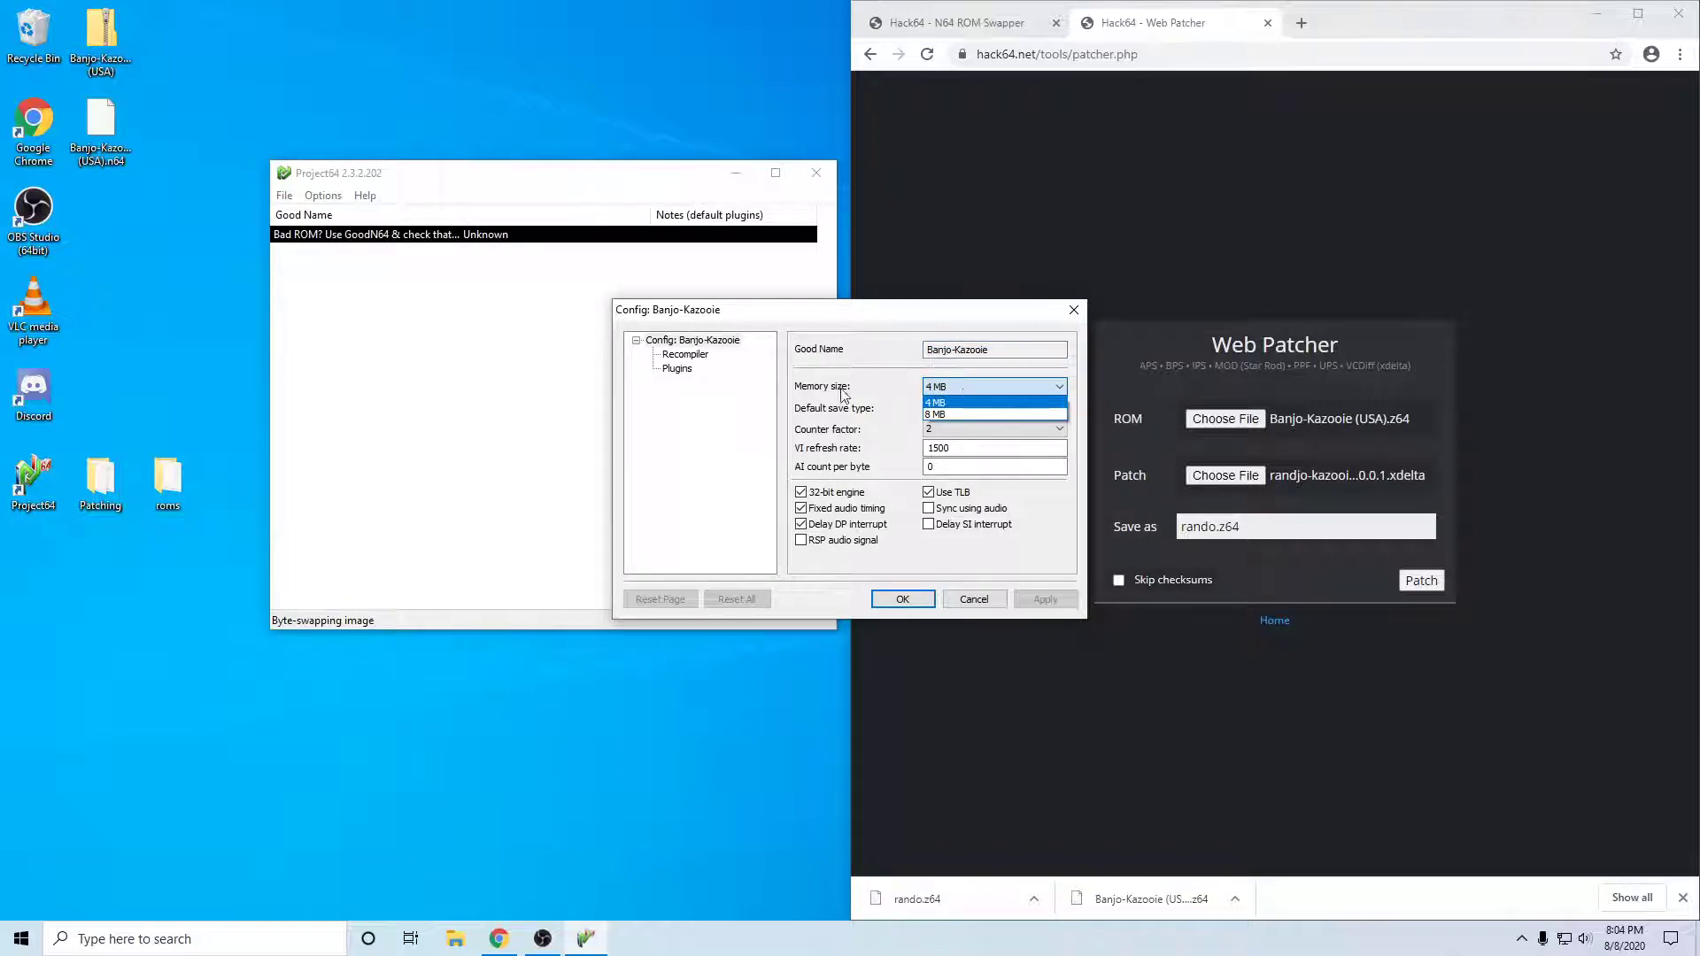
click(959, 412)
Set the CPU core style on the Recompiler page to Interpreter.
click(684, 354)
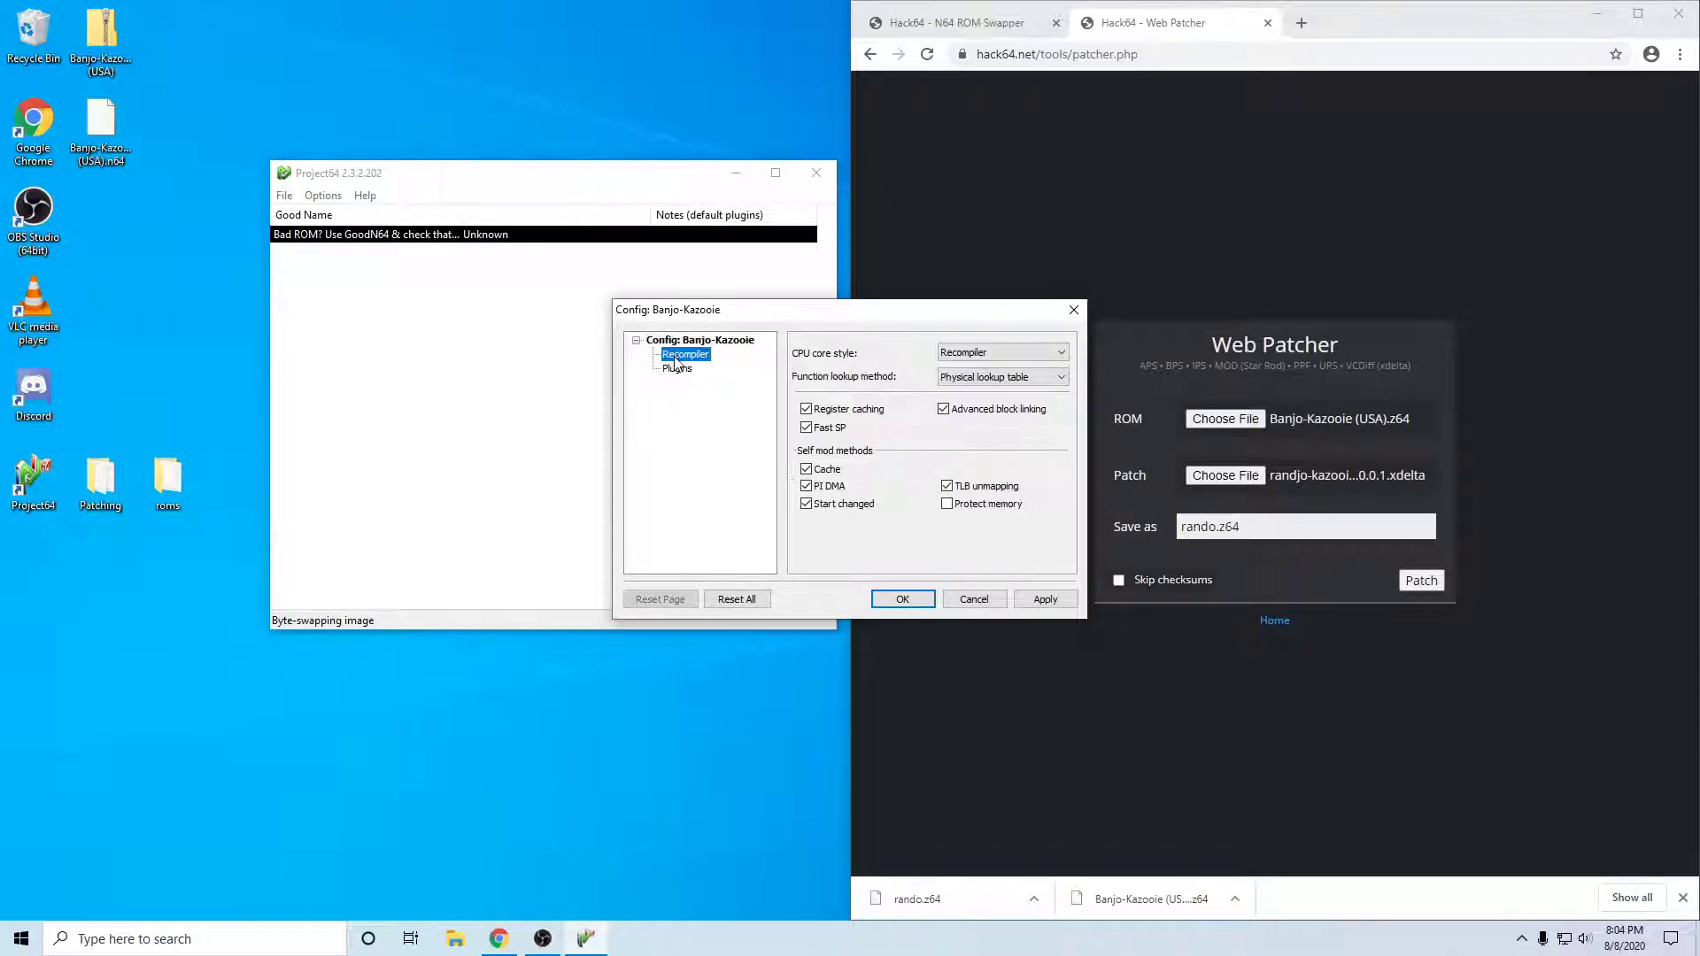
click(973, 353)
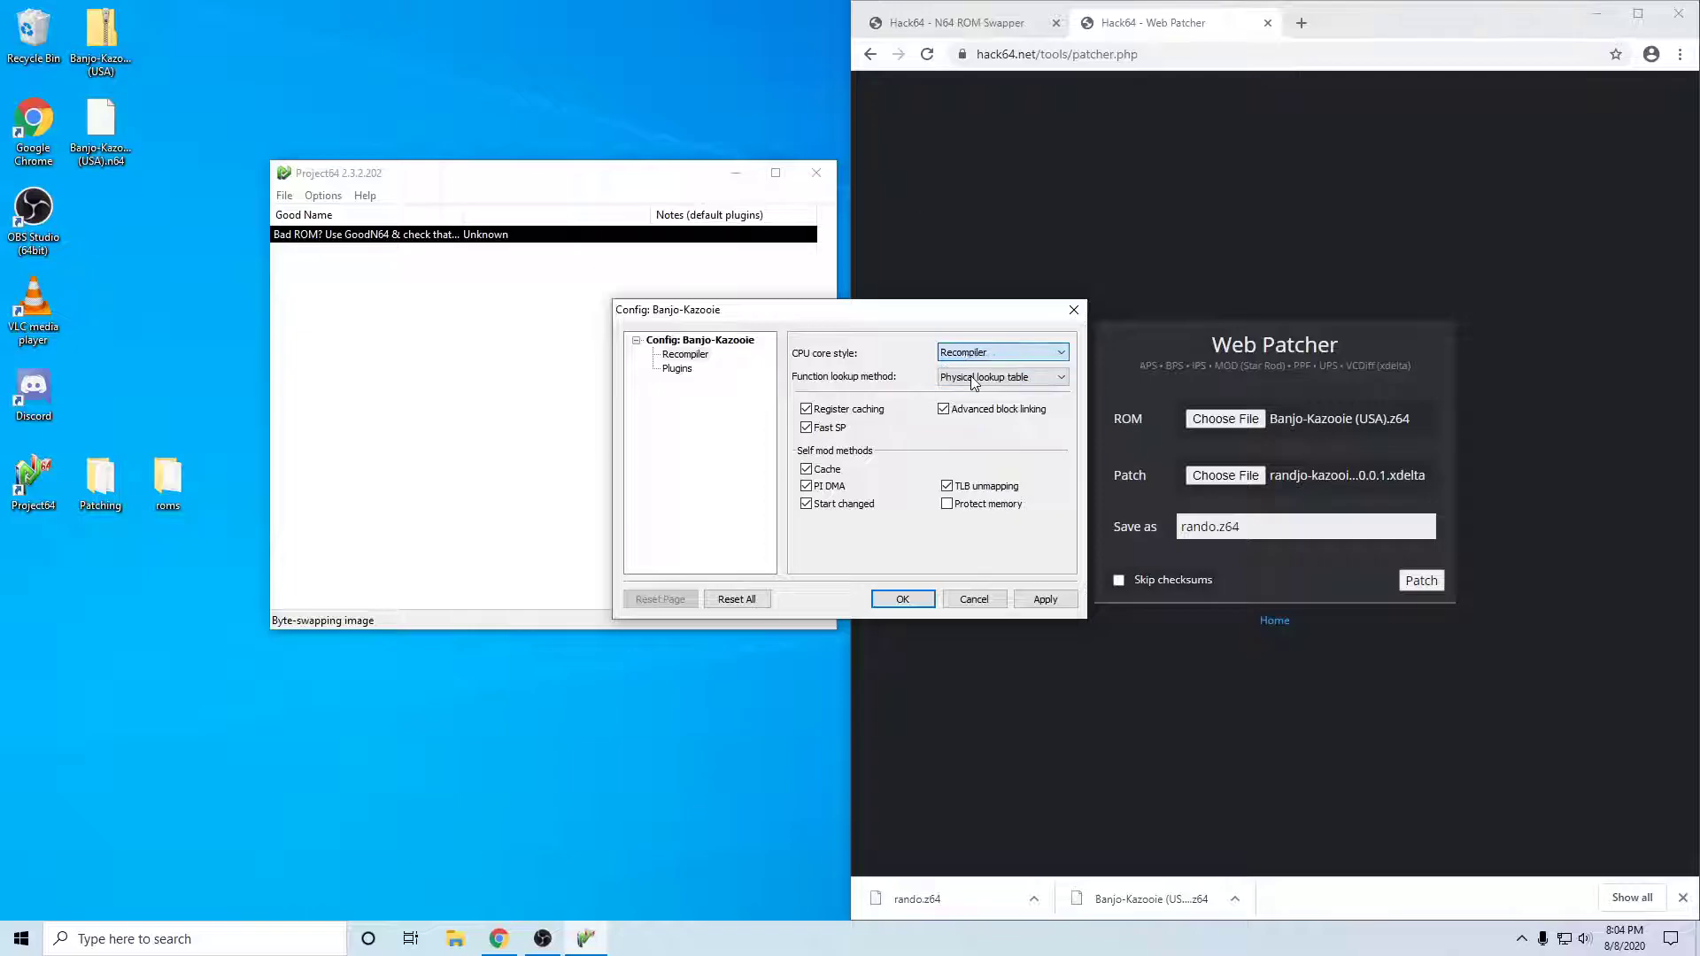
click(970, 367)
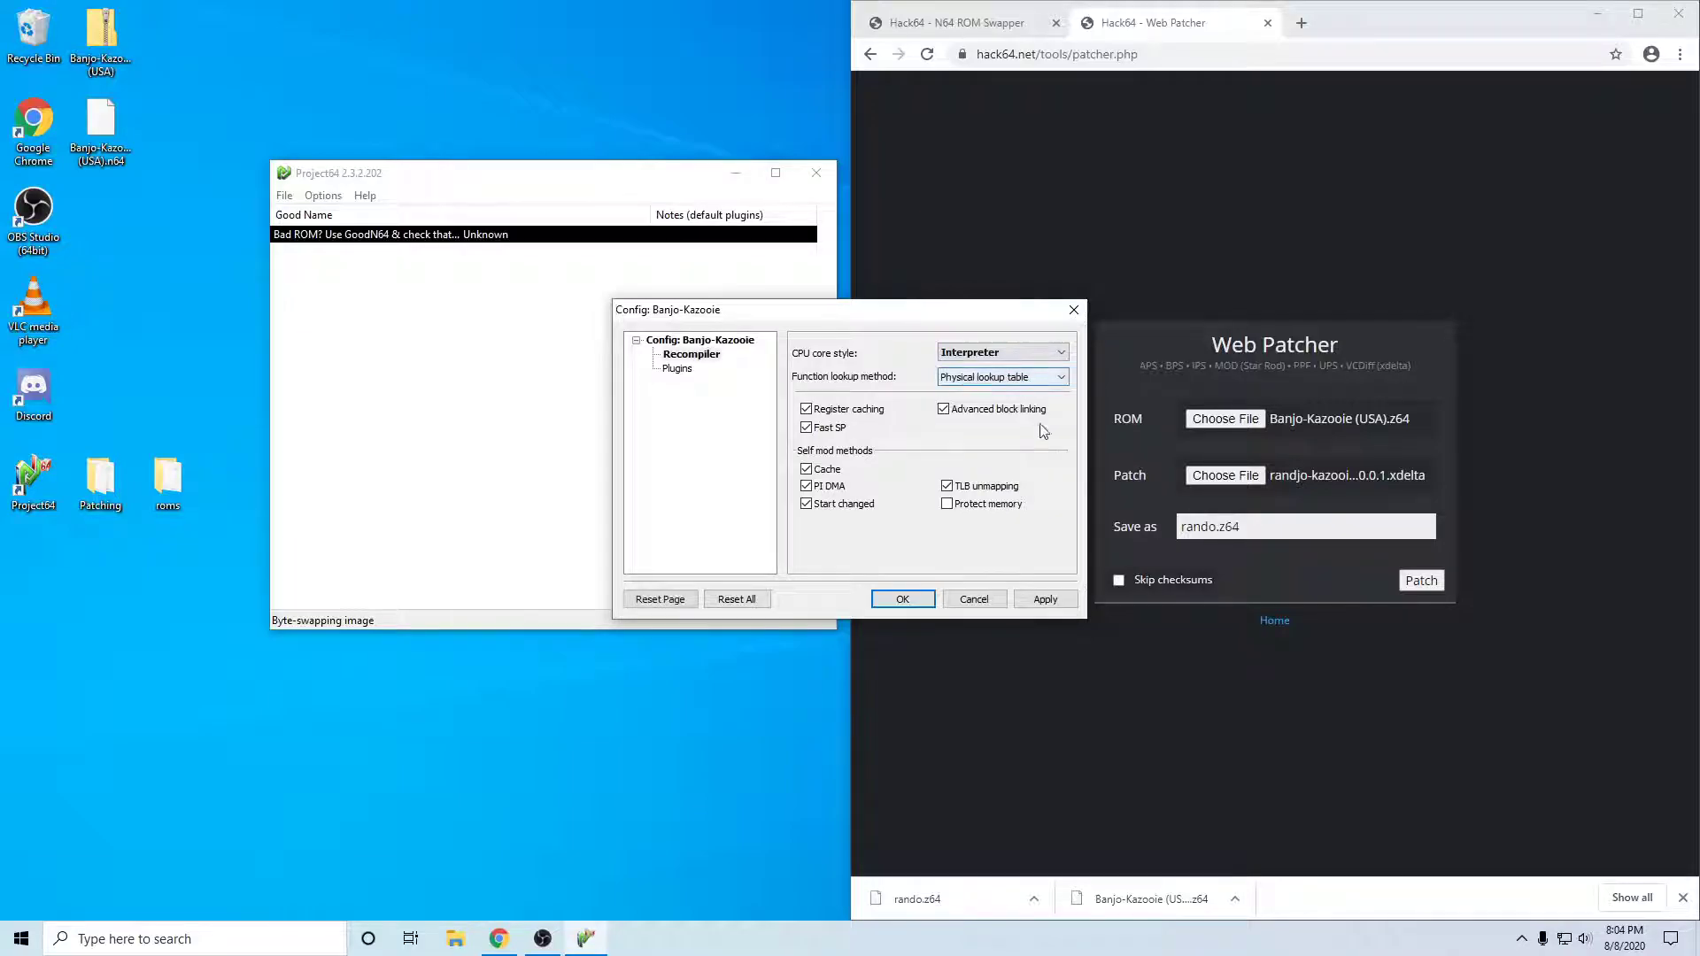
Verify 8 MB memory and the Interpreter core are kept, then apply and close the settings.
click(699, 340)
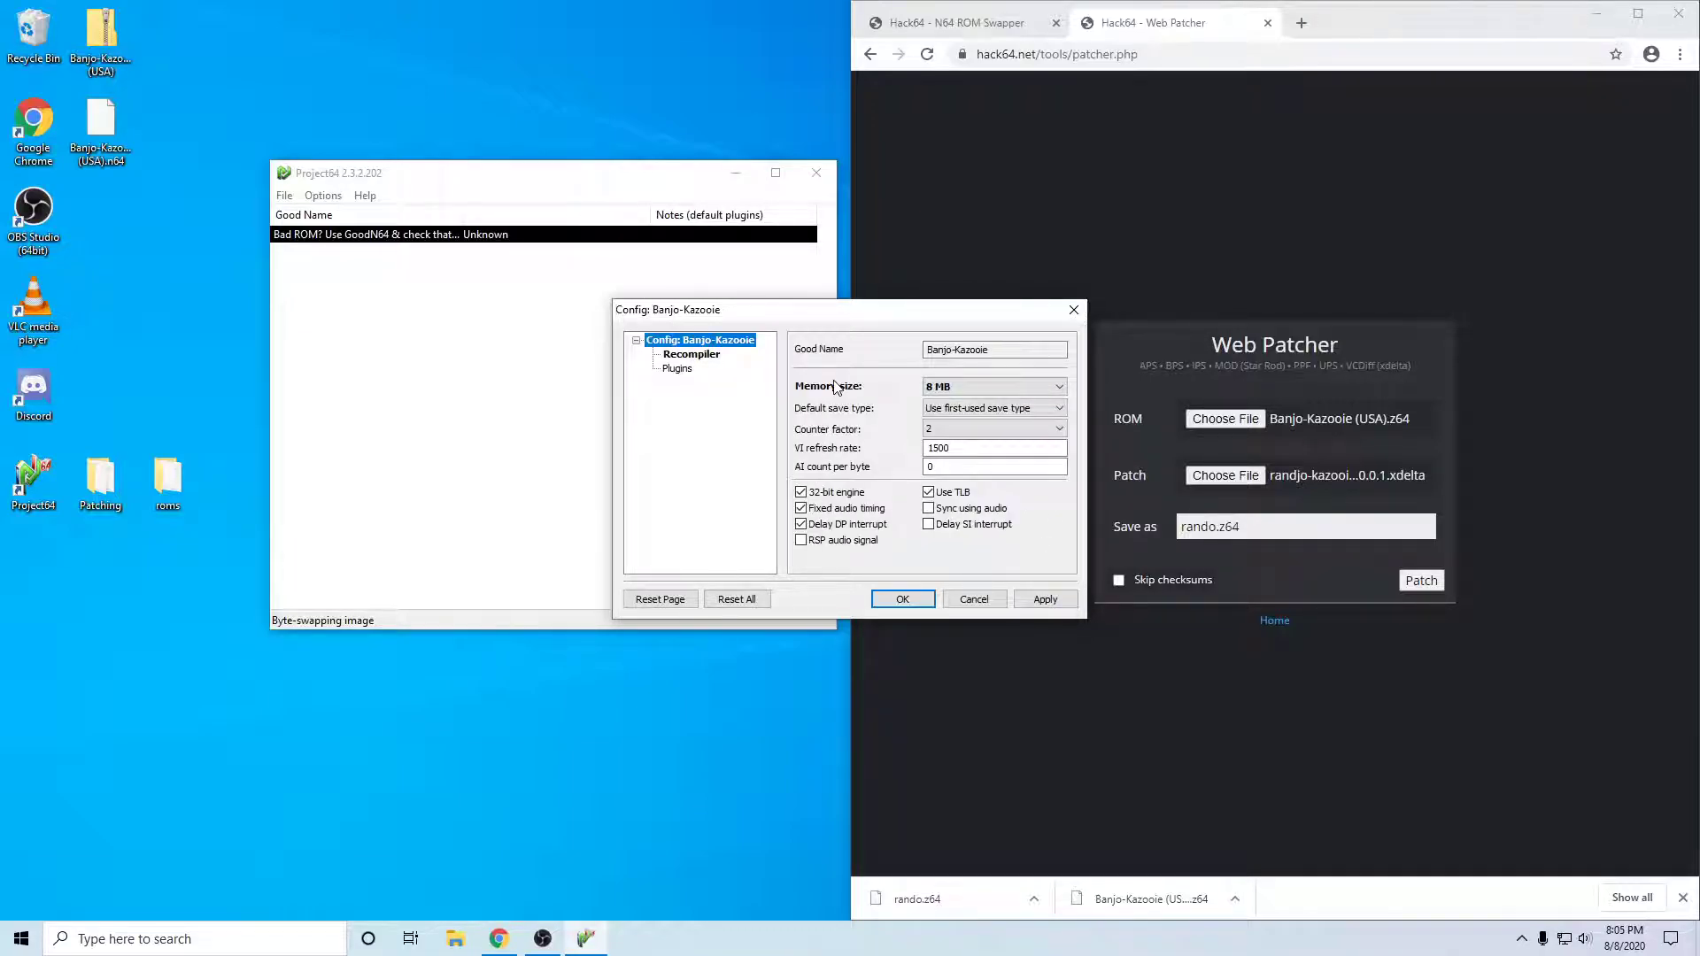
click(960, 387)
click(955, 412)
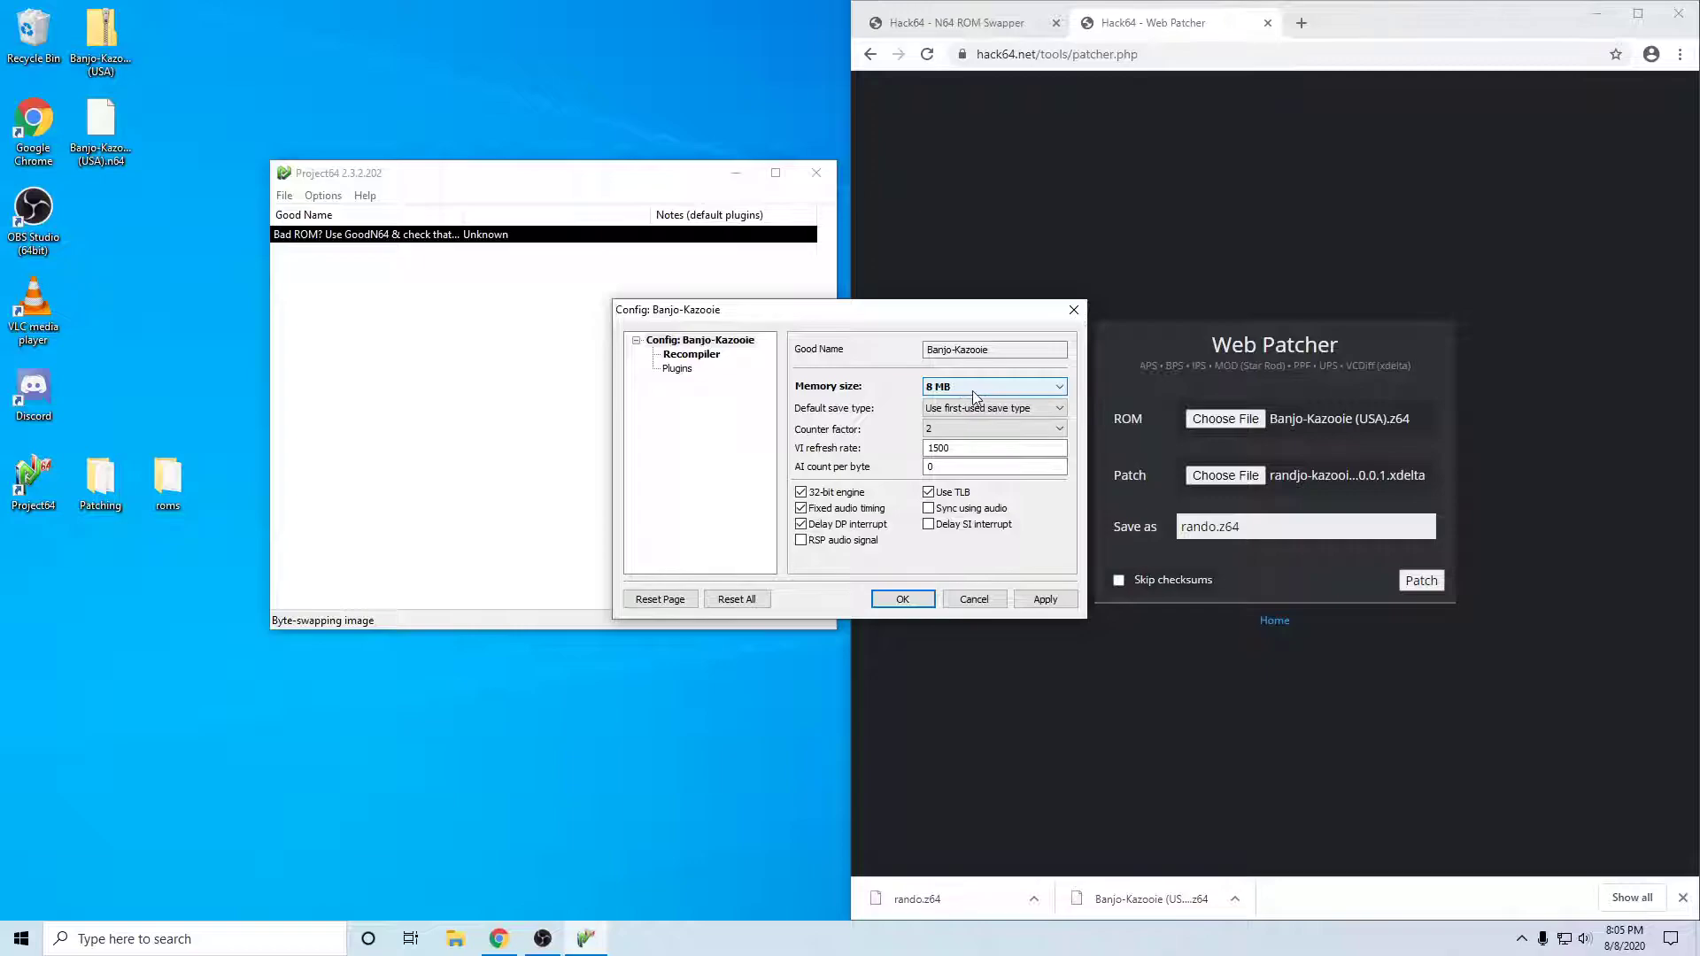
click(699, 355)
click(1020, 351)
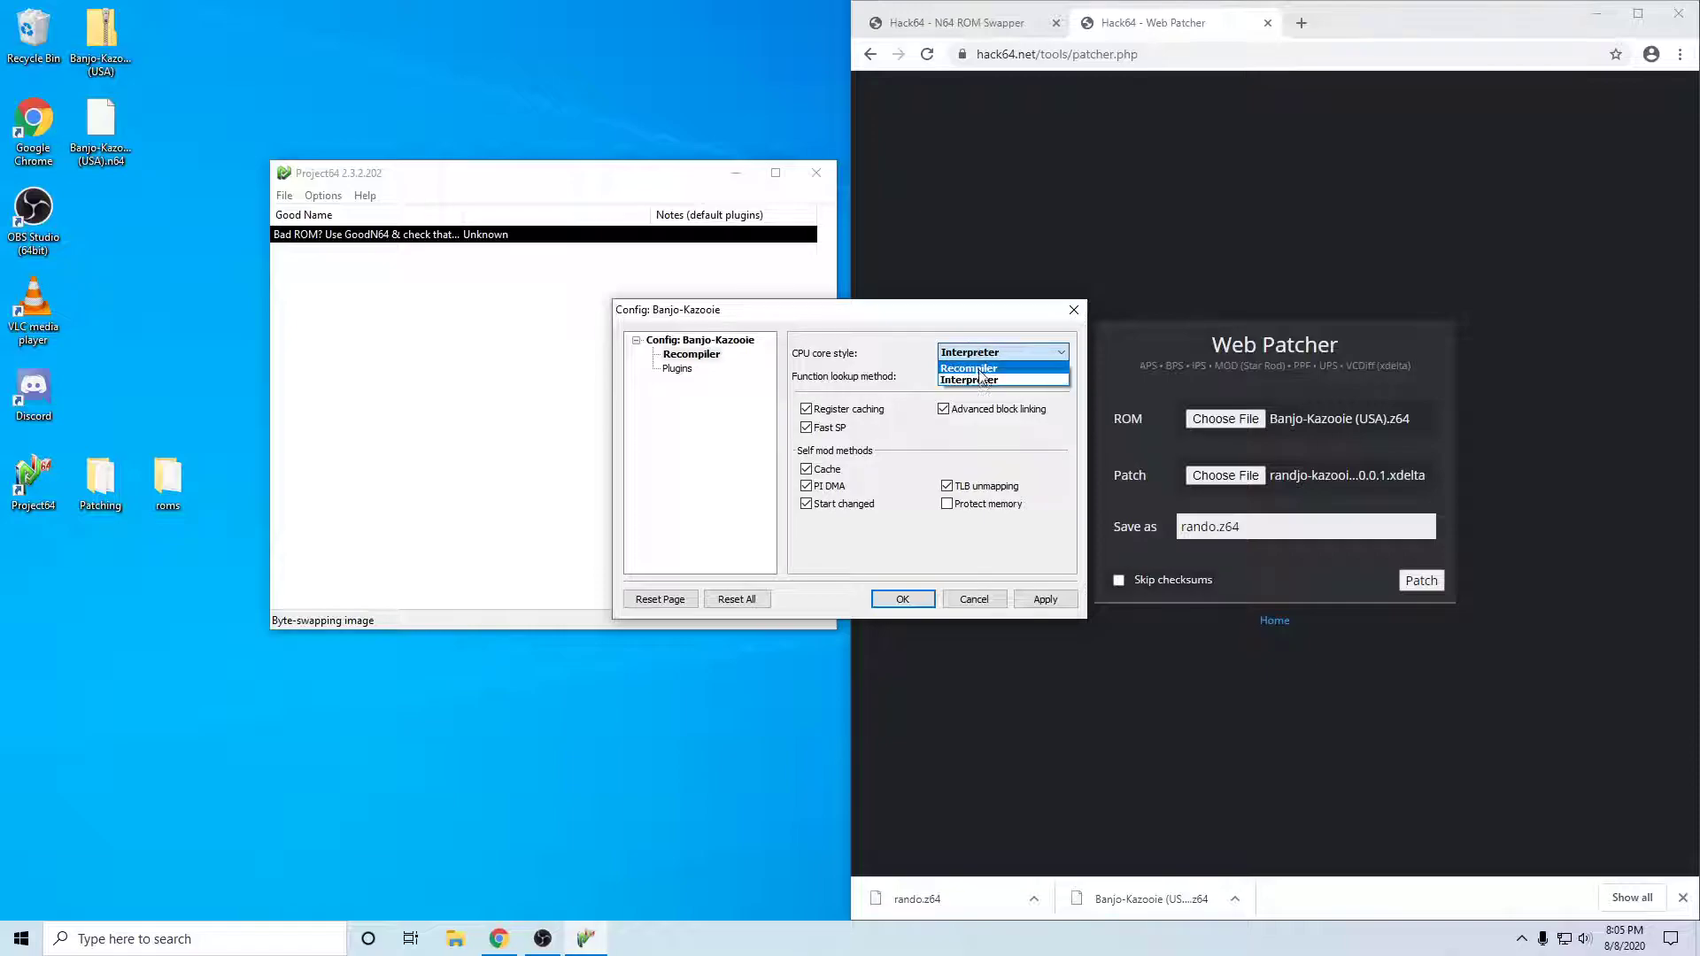
click(985, 380)
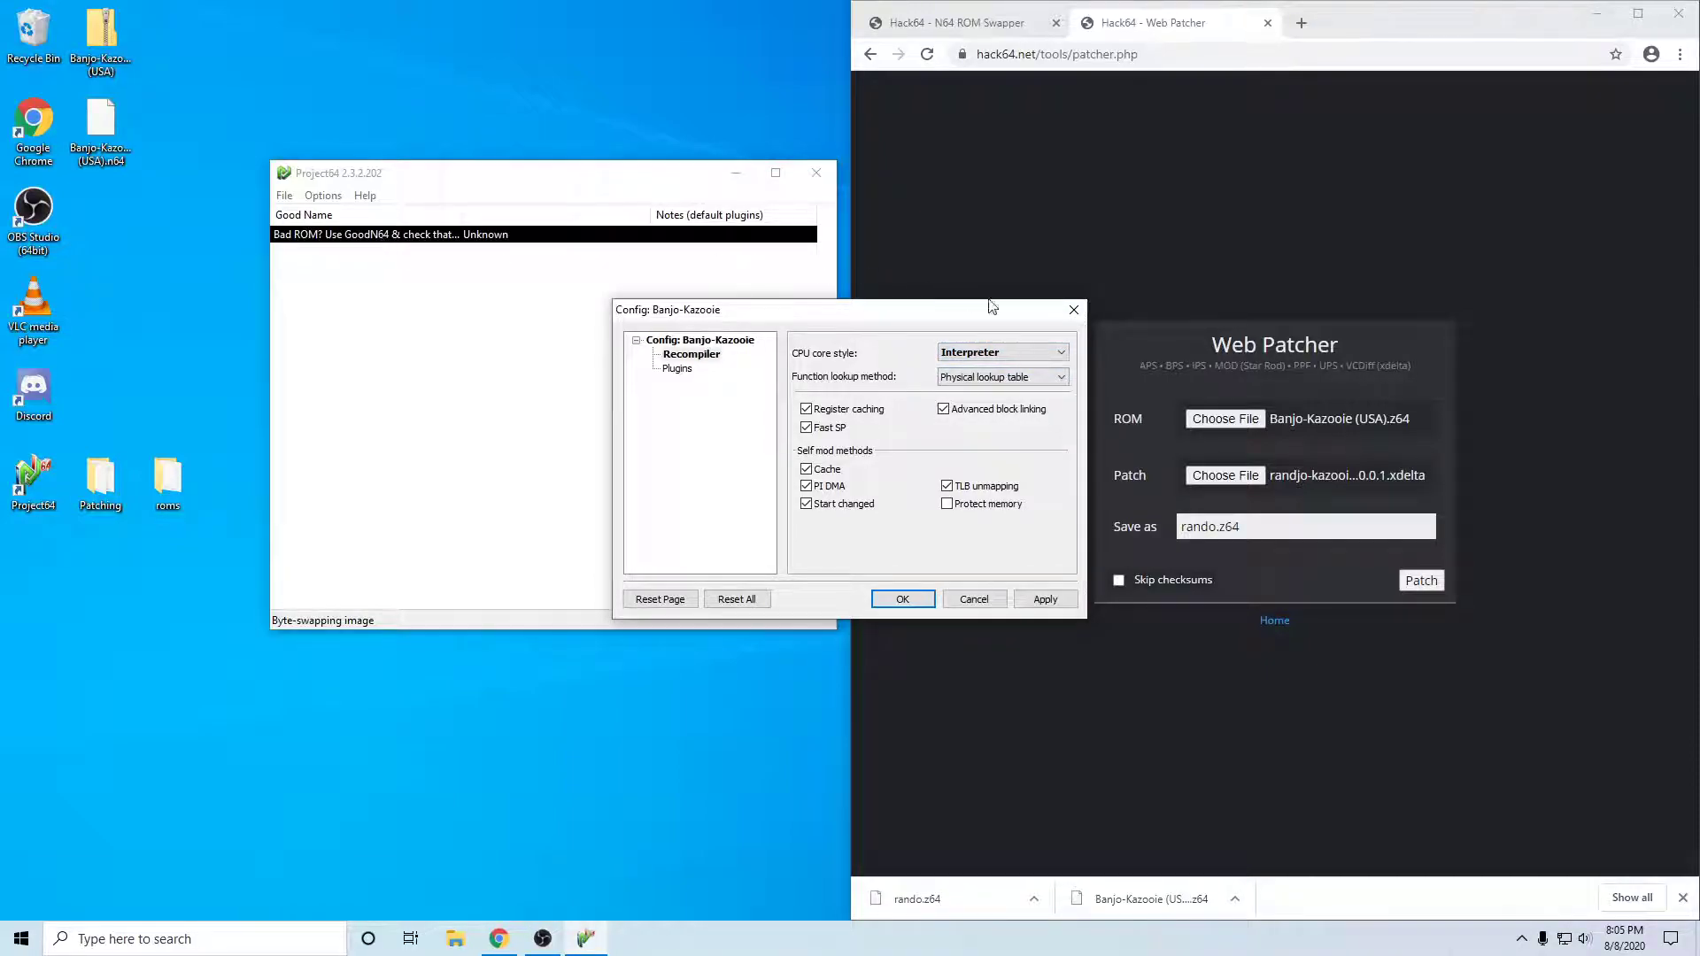
click(1031, 599)
click(903, 600)
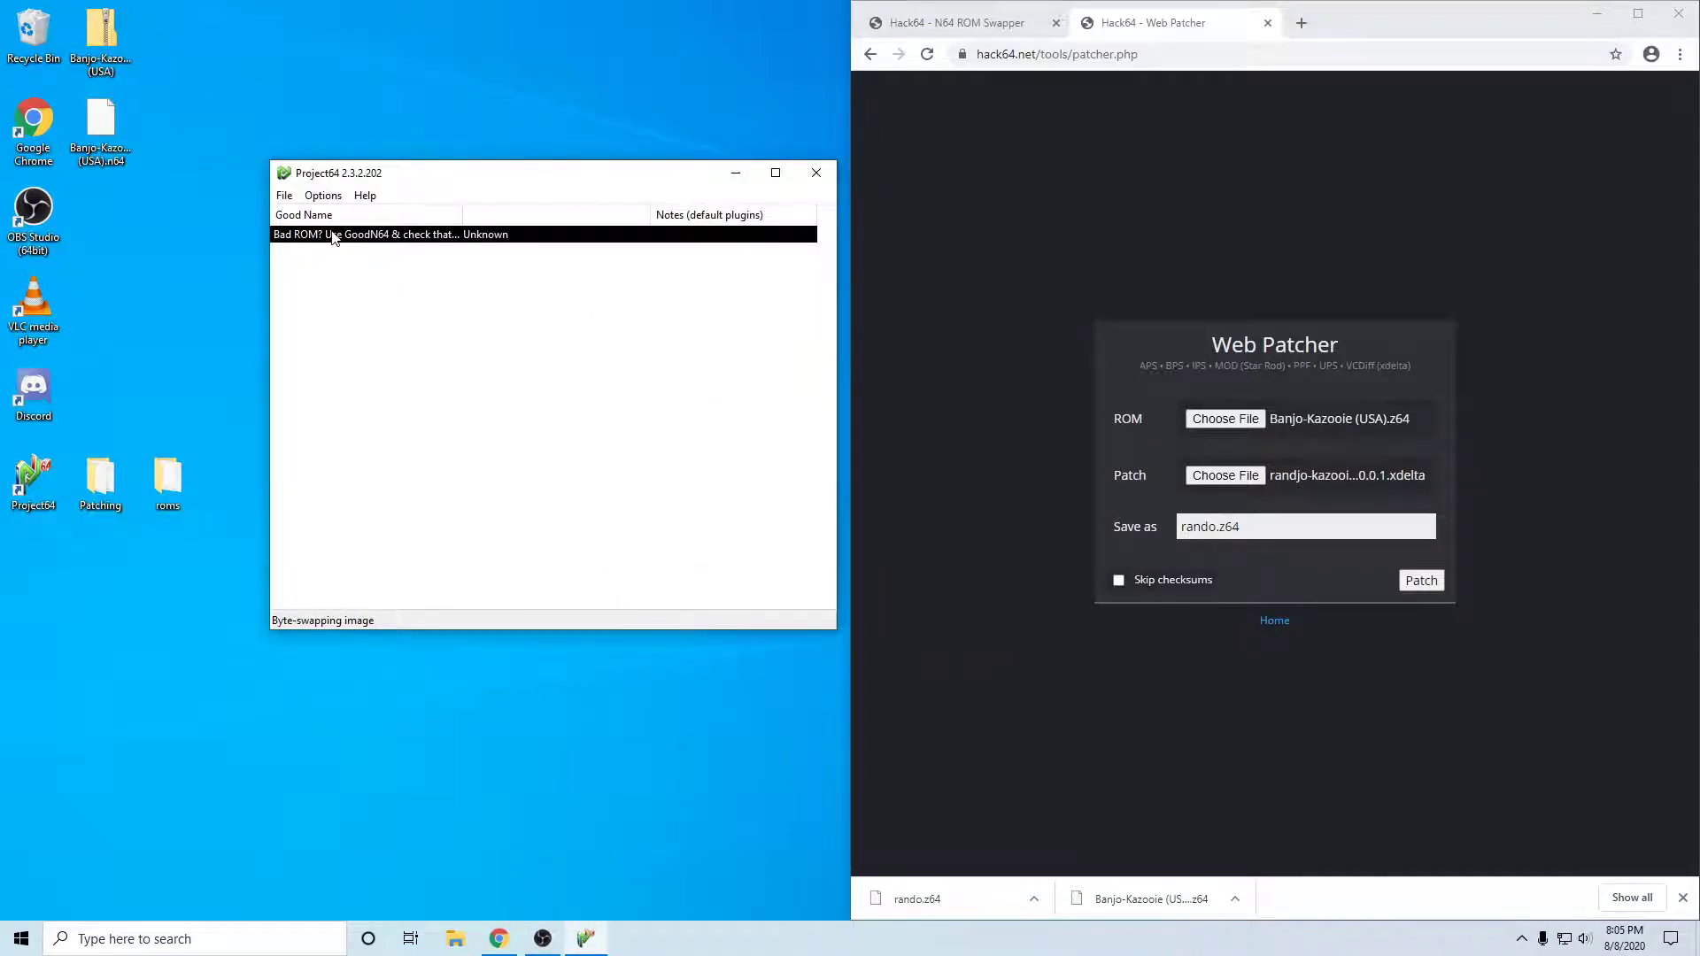